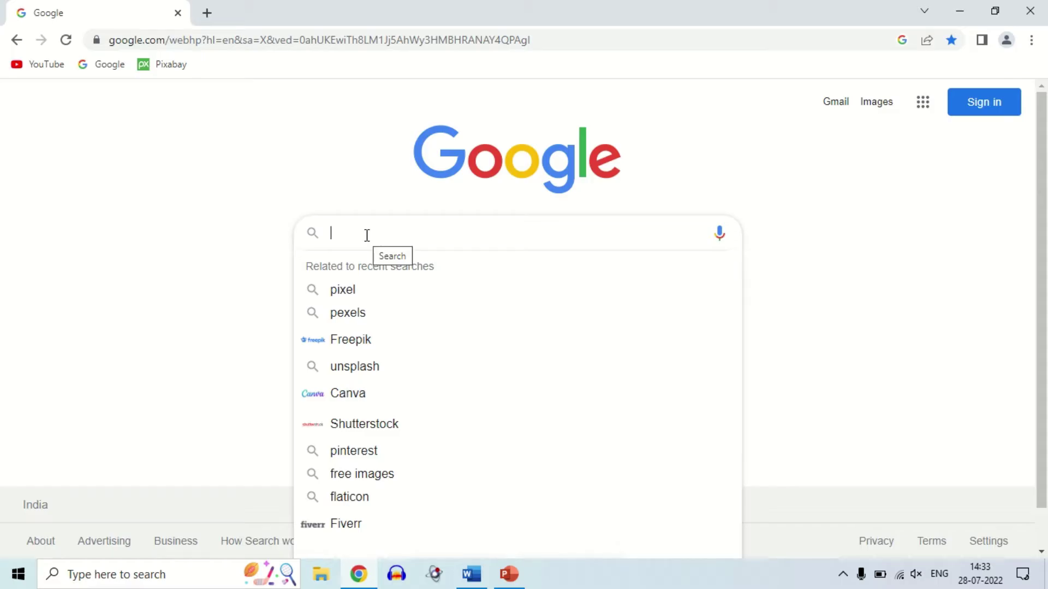
Search Google for NCBI and open the National Center for Biotechnology Information homepage
type("NCBI")
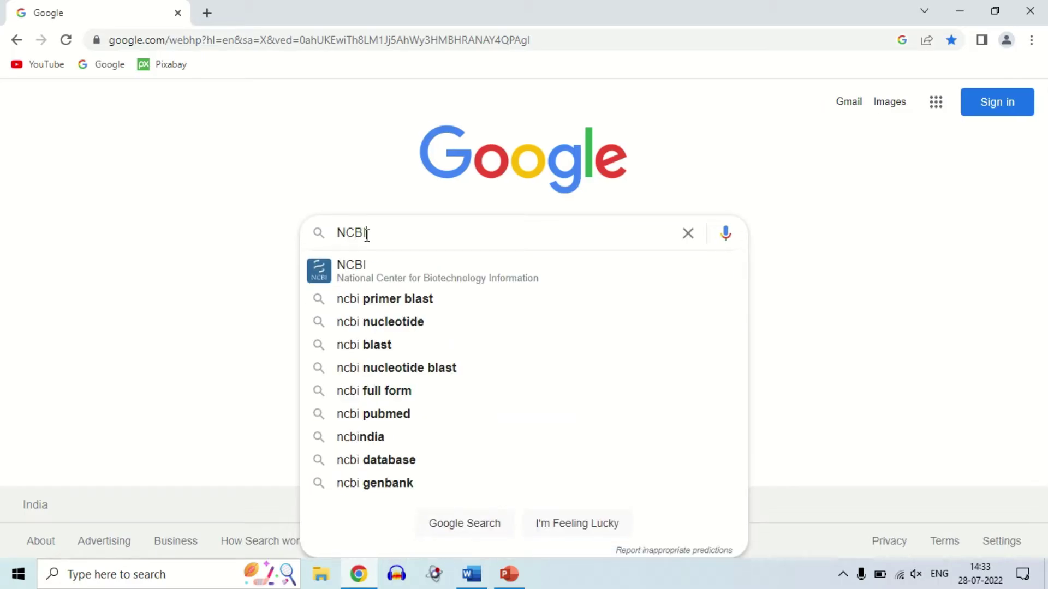
key("Return")
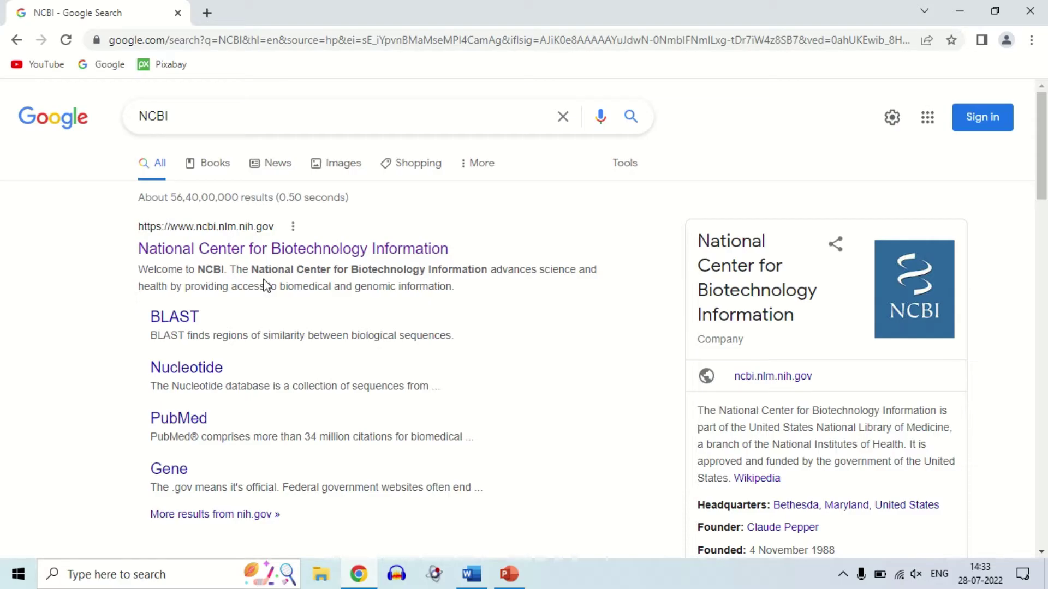
left_click(304, 251)
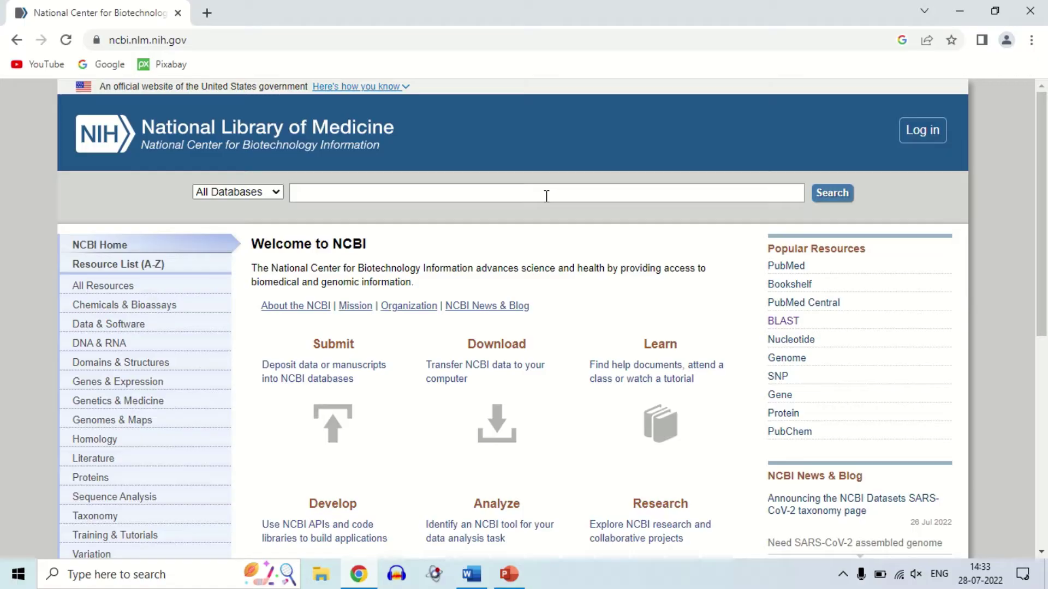
Open the BLAST tool from the popular resources on the NCBI homepage
key("ctrl+plus")
key("ctrl+plus")
key("ctrl+plus")
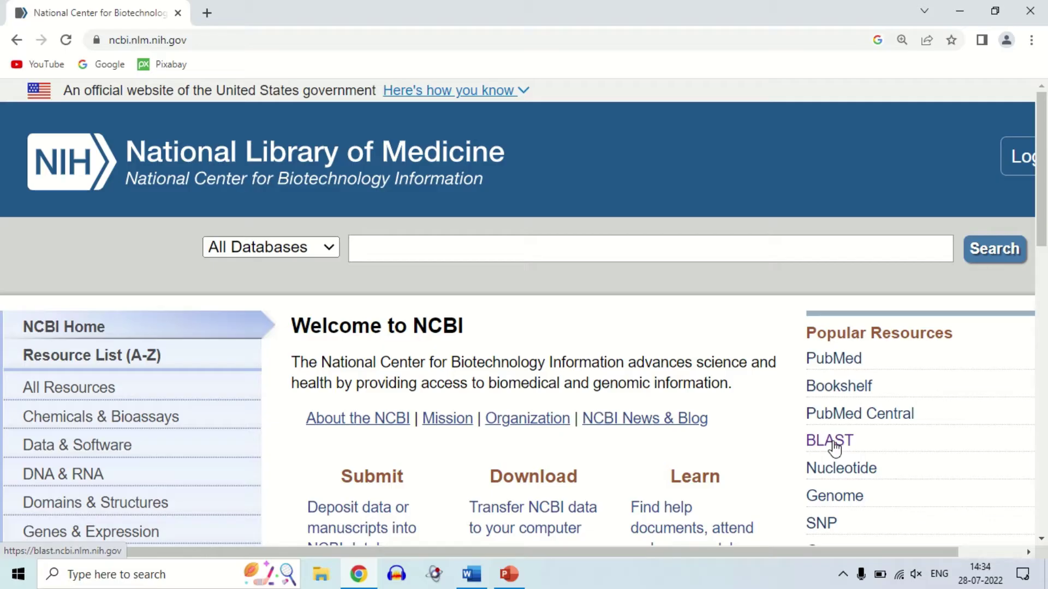
left_click(833, 443)
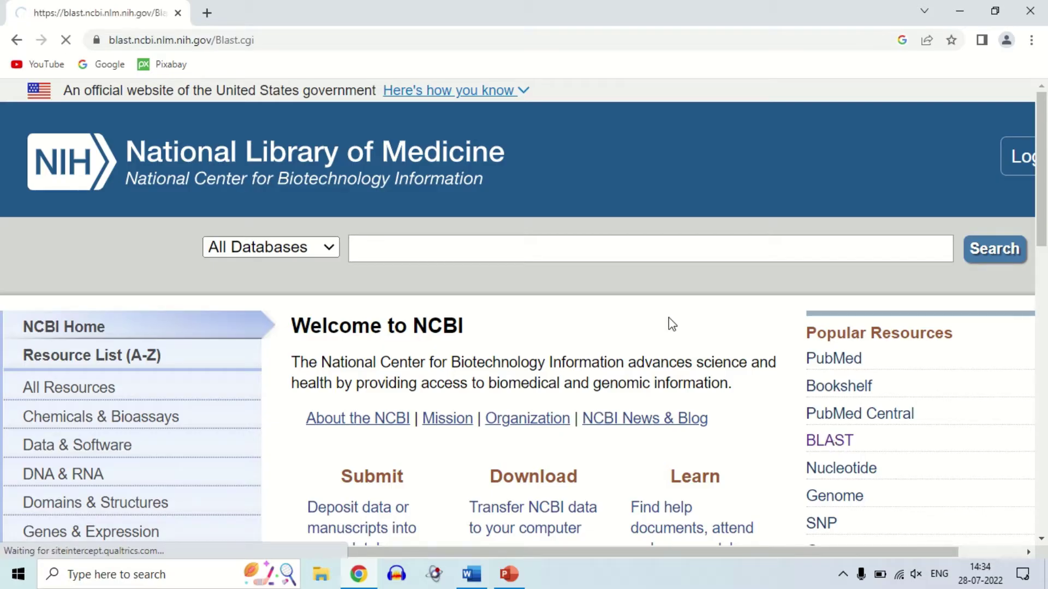
Choose Nucleotide BLAST among the Web BLAST programs to open the blastn search form
key("ctrl+minus")
key("ctrl+minus")
key("ctrl+minus")
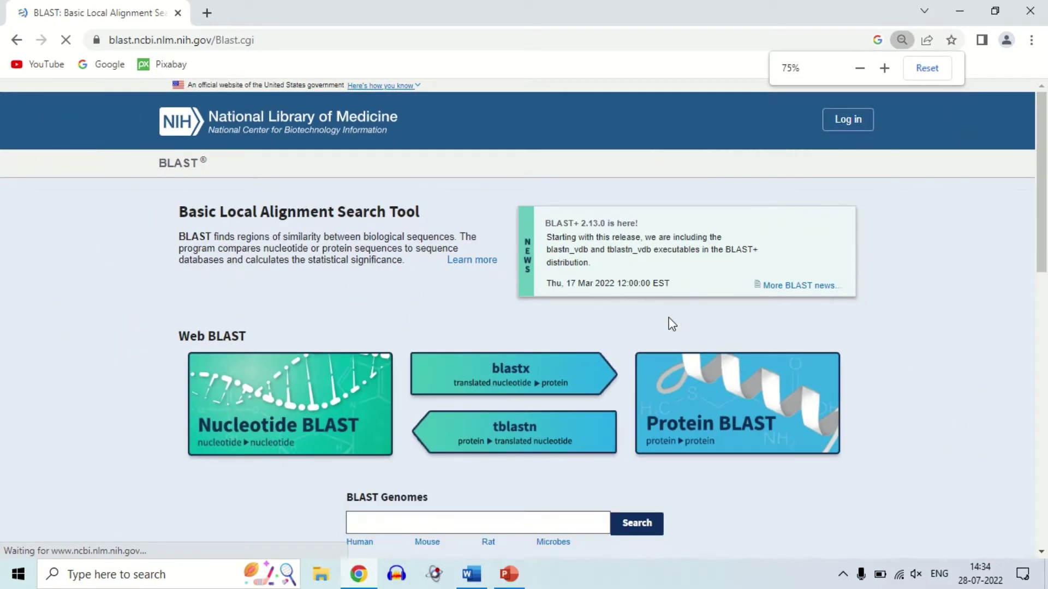
key("ctrl+plus")
key("ctrl+plus")
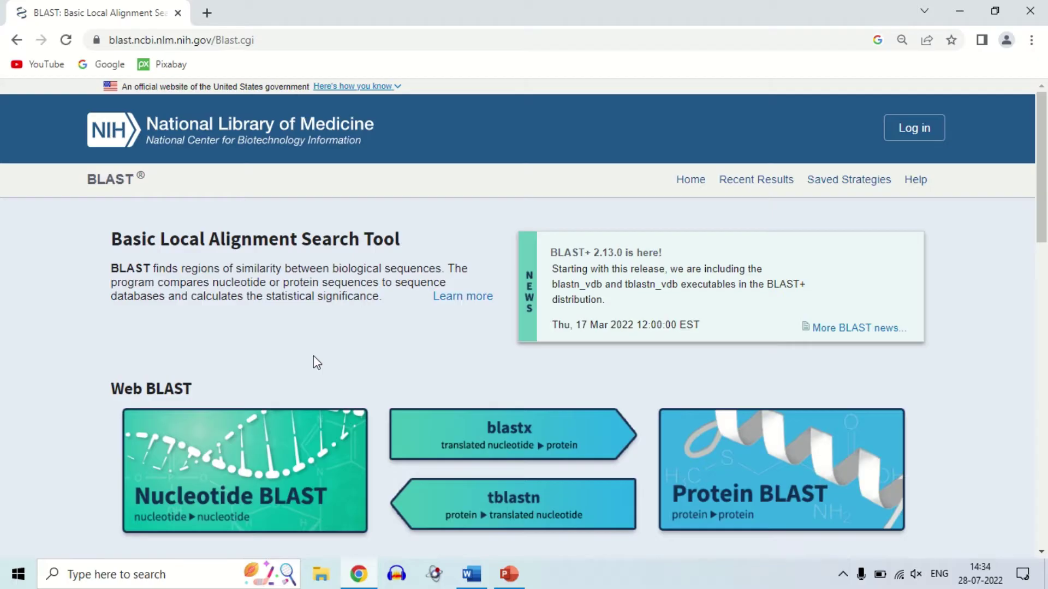
left_click(267, 463)
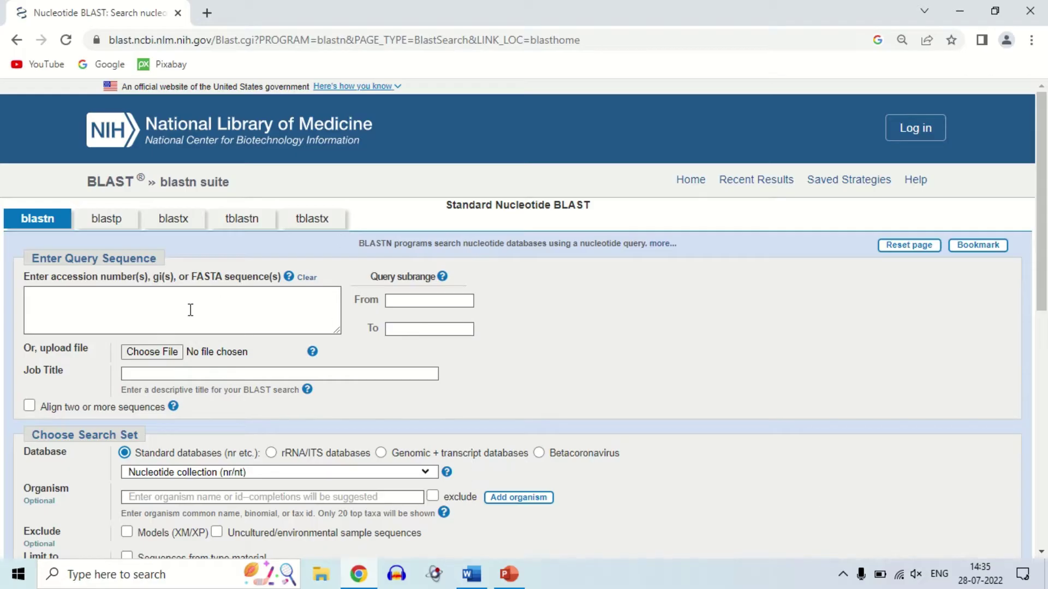
Switch to Word and copy the entire Drosophila melanogaster hexokinase A FASTA record, from the header line through the last base
left_click(472, 574)
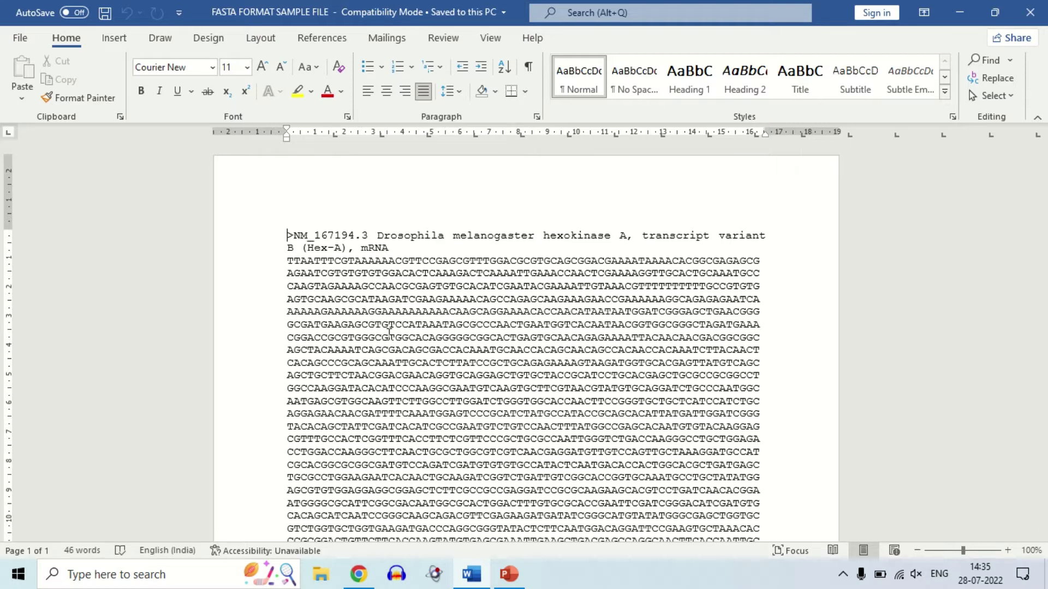
left_click_drag(288, 235, 709, 381)
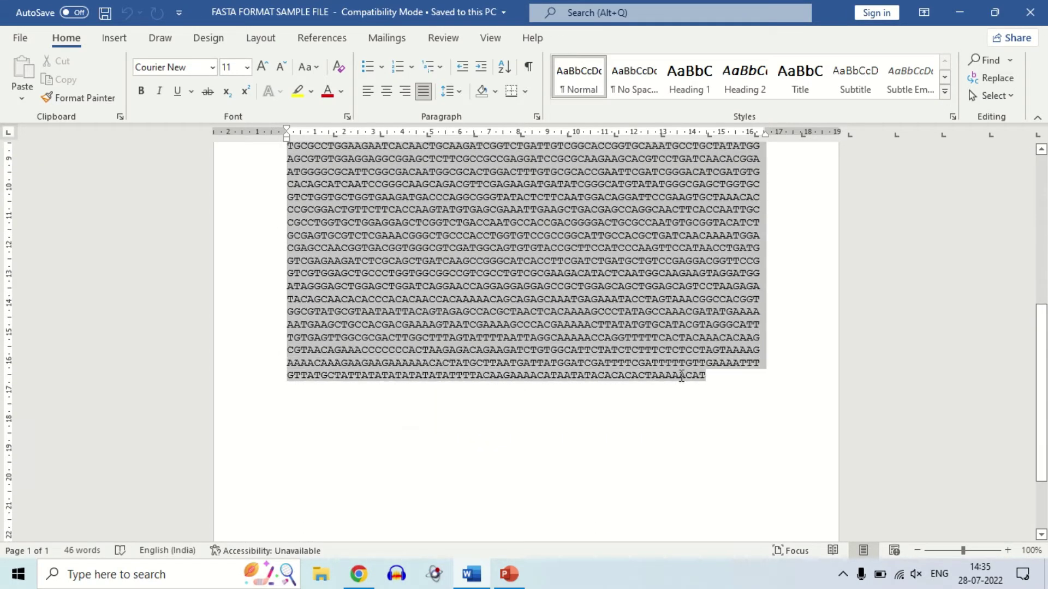
right_click(578, 260)
left_click(614, 296)
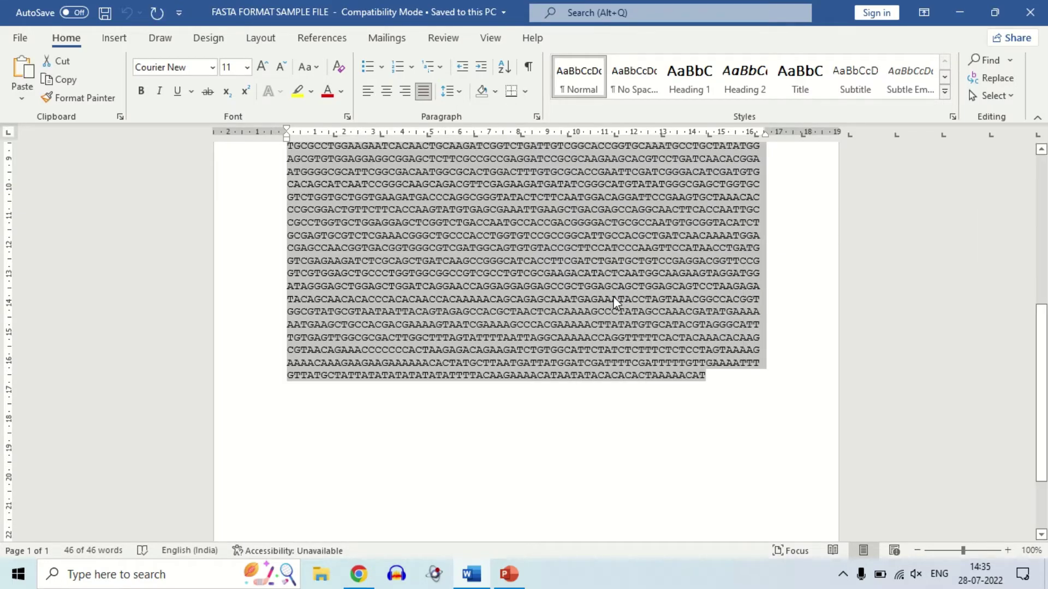
Return to Chrome and paste the copied FASTA sequence as the query sequence of the blastn form
left_click(358, 574)
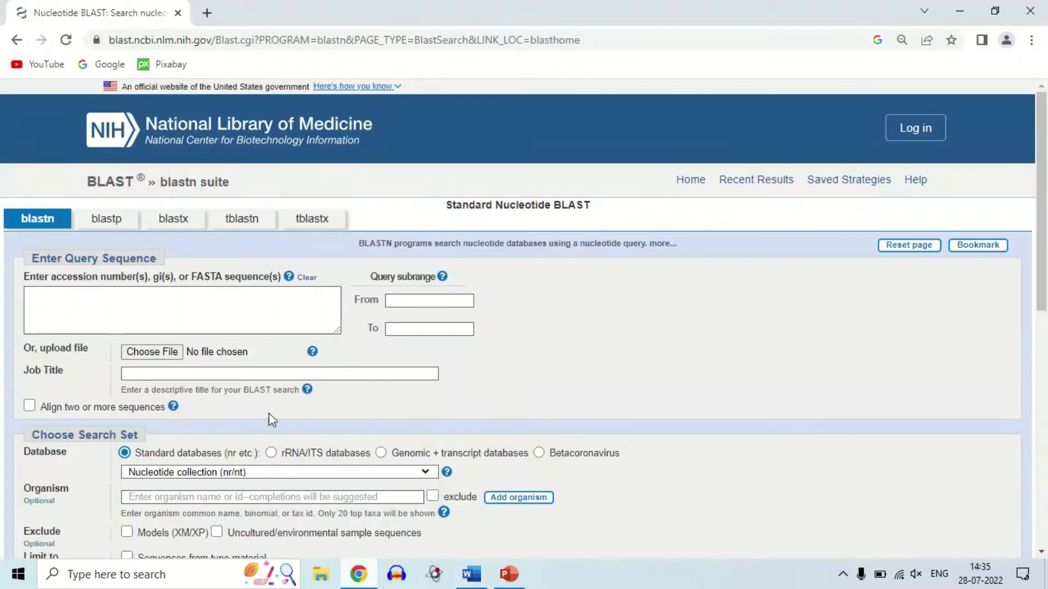
left_click(276, 308)
right_click(276, 310)
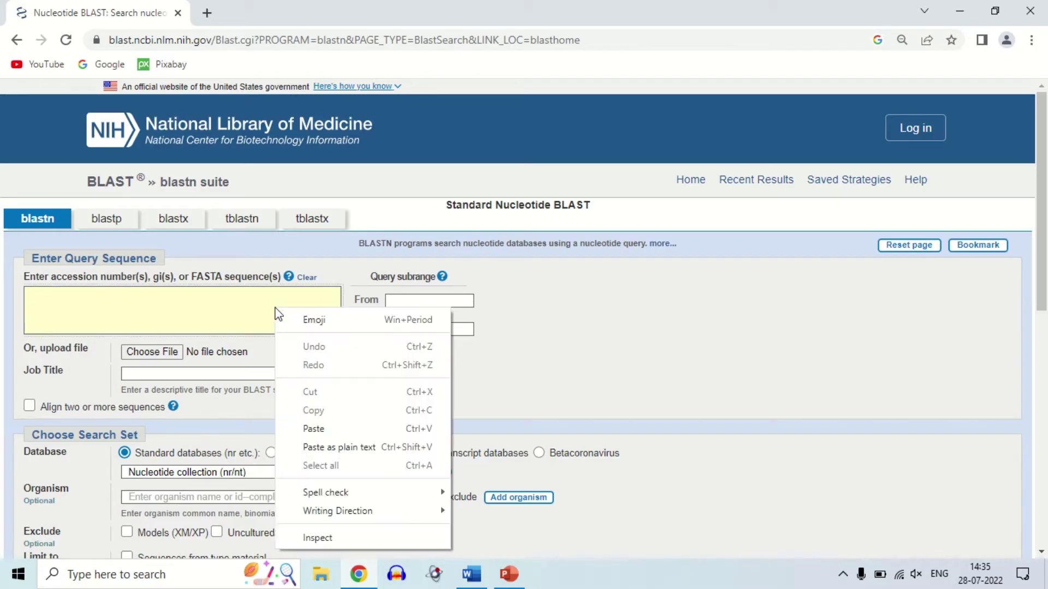
left_click(313, 429)
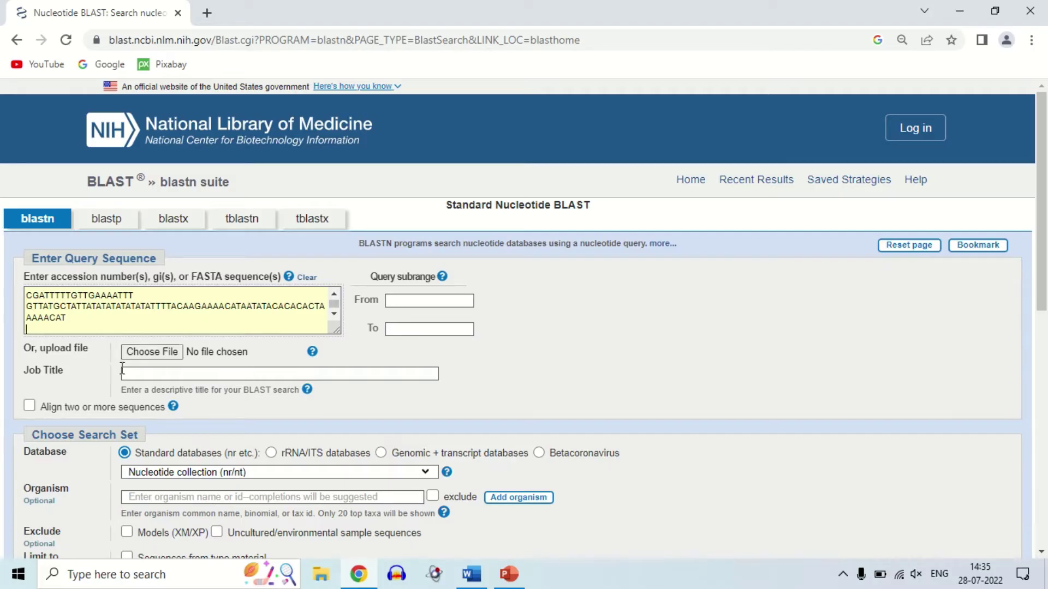
Replace the job title with DEMO BLAST
left_click(155, 375)
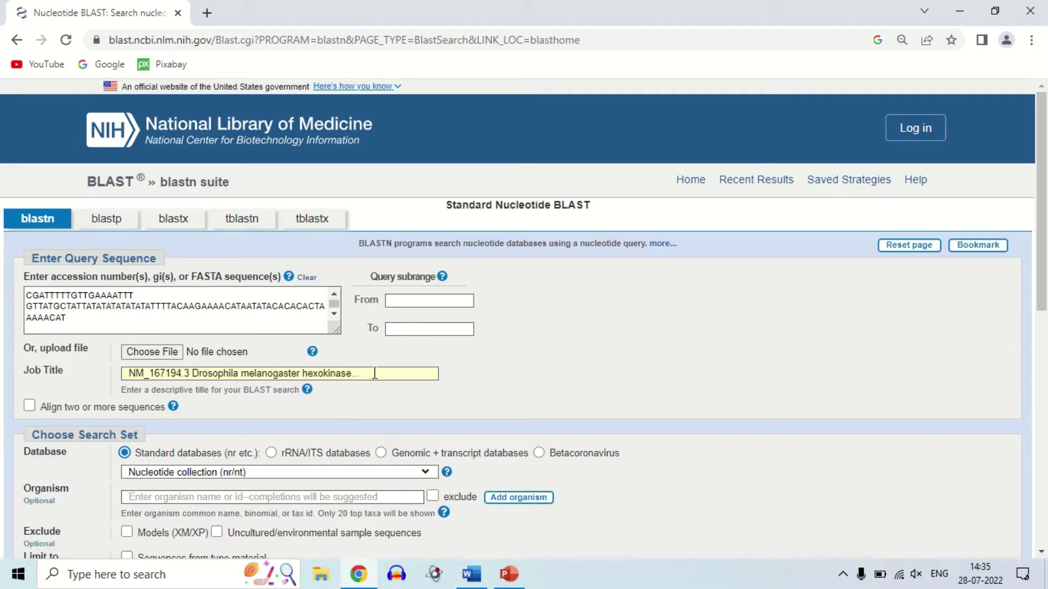
left_click_drag(375, 374, 127, 357)
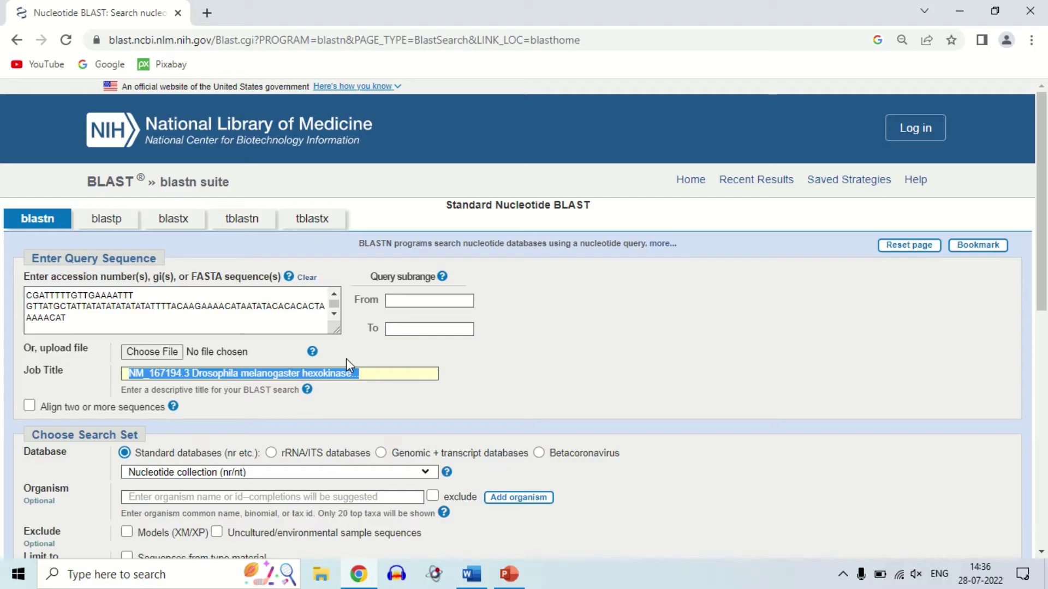
type("DEM")
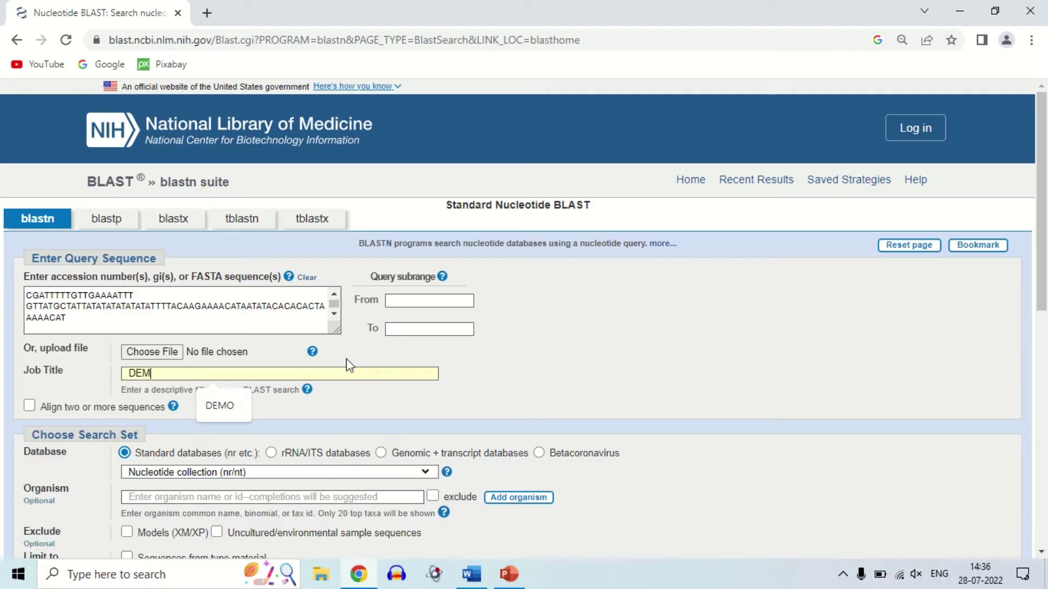
type("O BLAST")
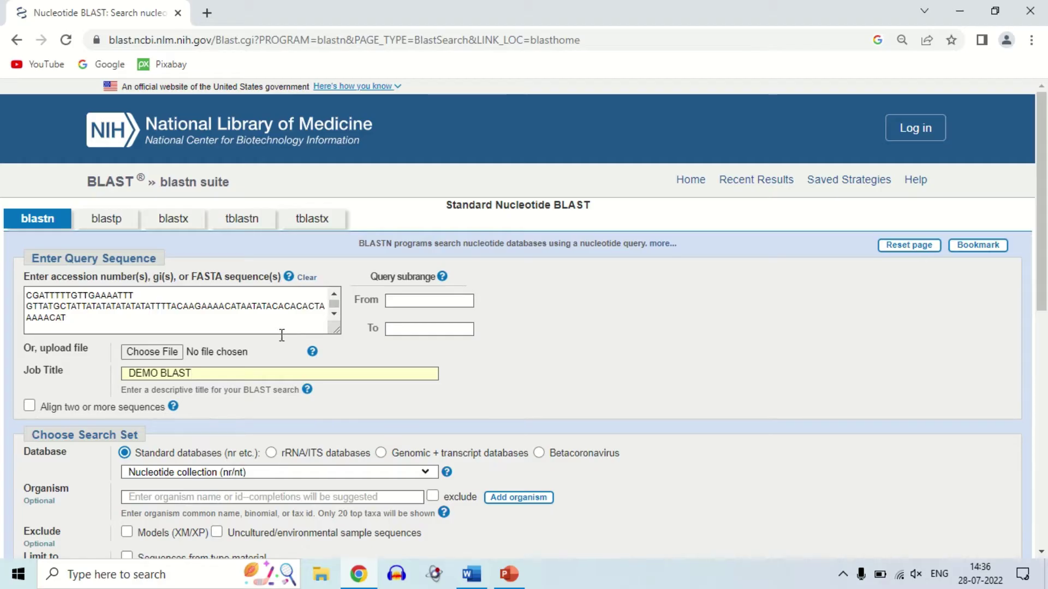
Choose Nucleotide collection (nr/nt) as the search database and run the BLAST search
scroll(282, 335, "down", 4)
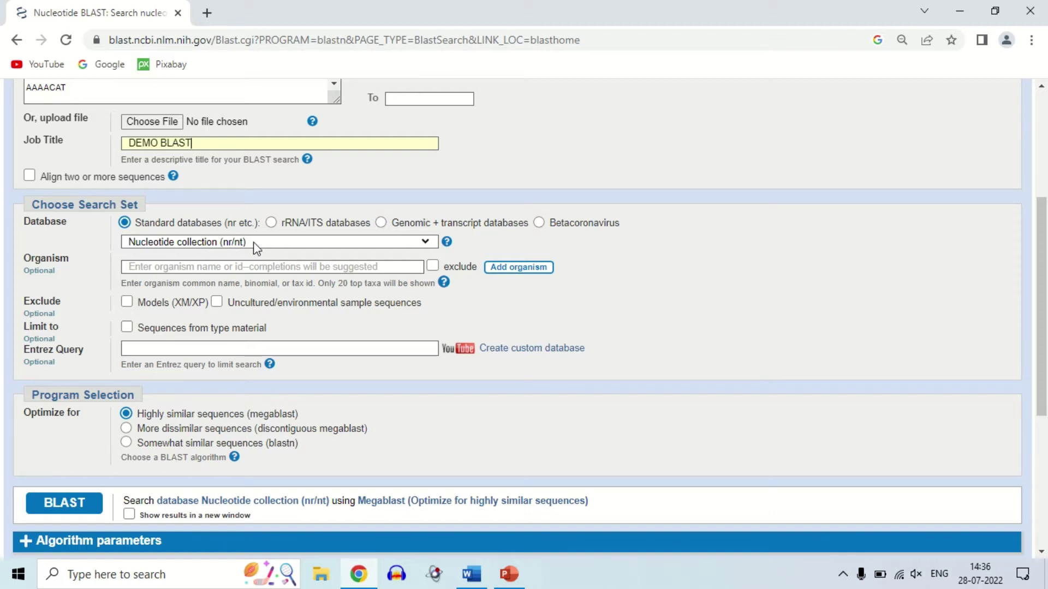
left_click(426, 243)
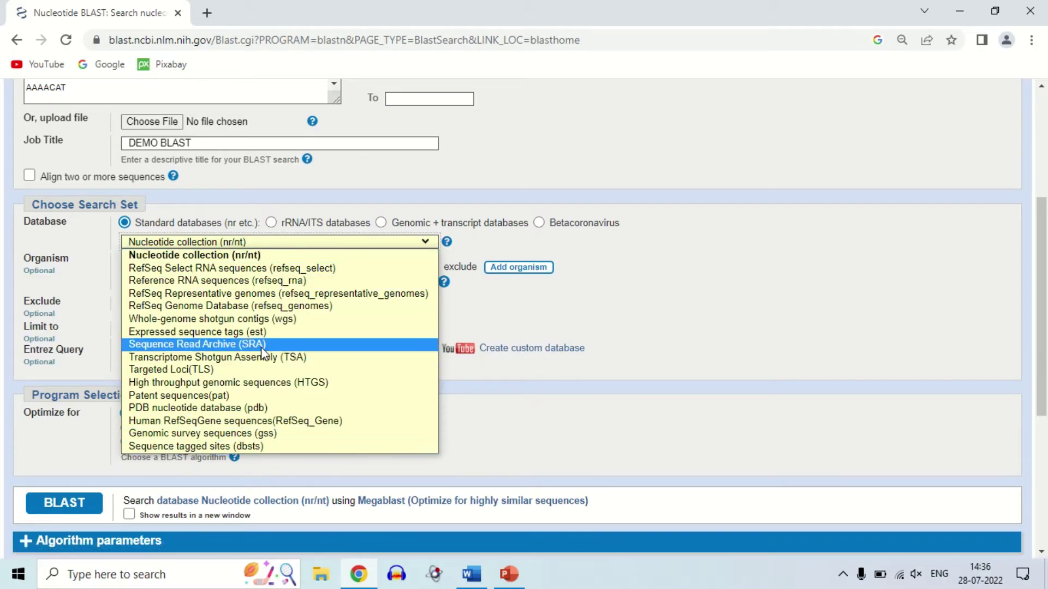
left_click(212, 262)
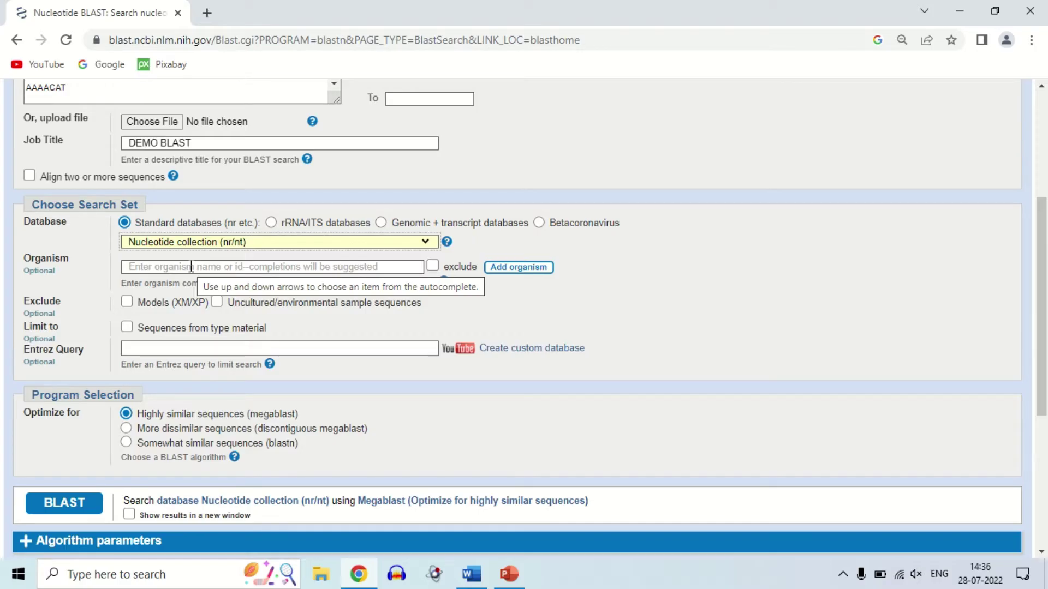
scroll(191, 267, "down", 1)
scroll(191, 268, "up", 2)
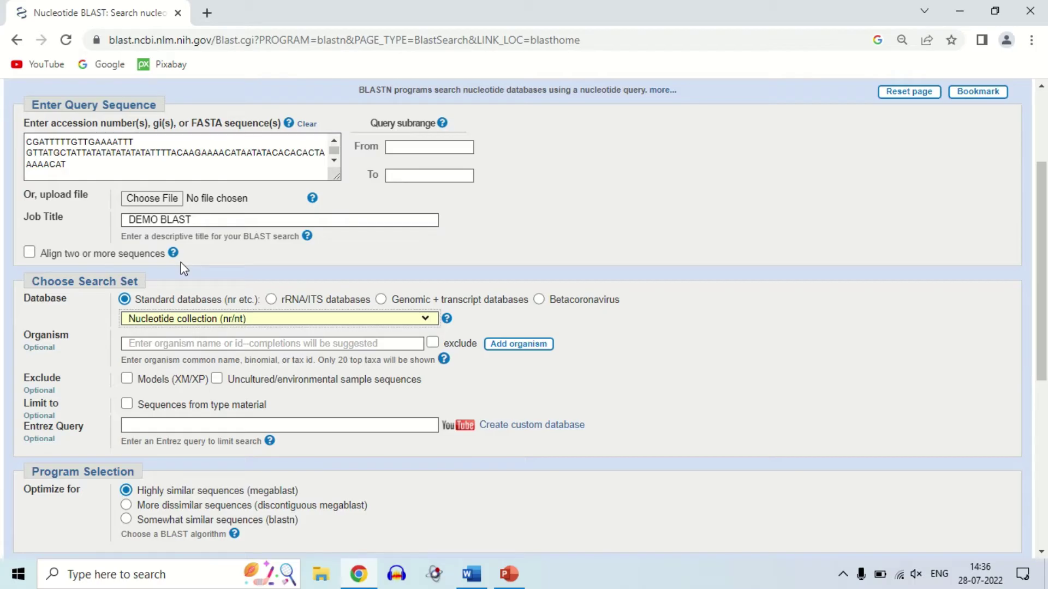
scroll(179, 261, "down", 5)
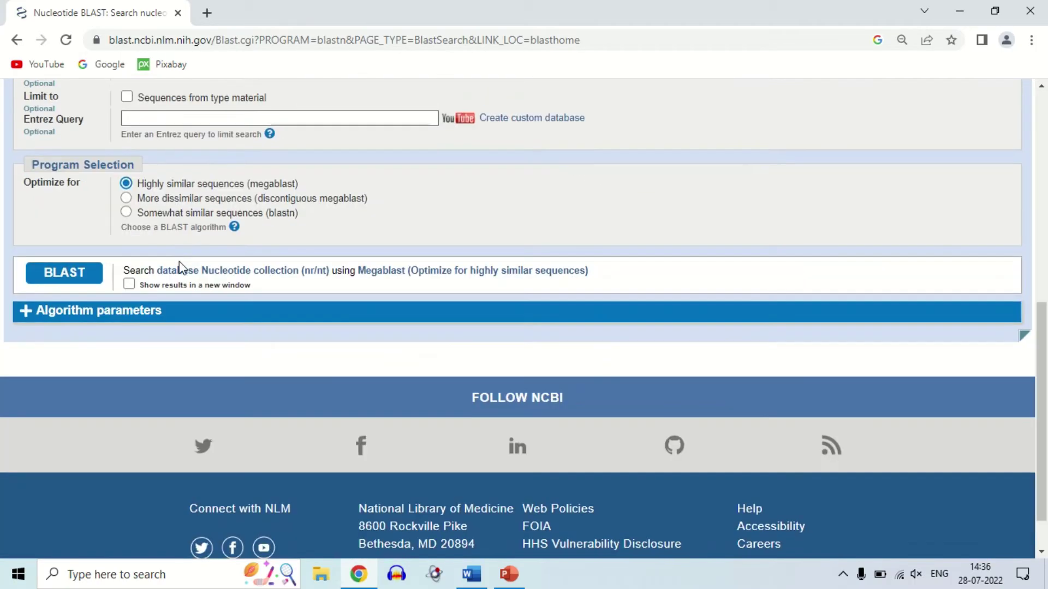
left_click(69, 278)
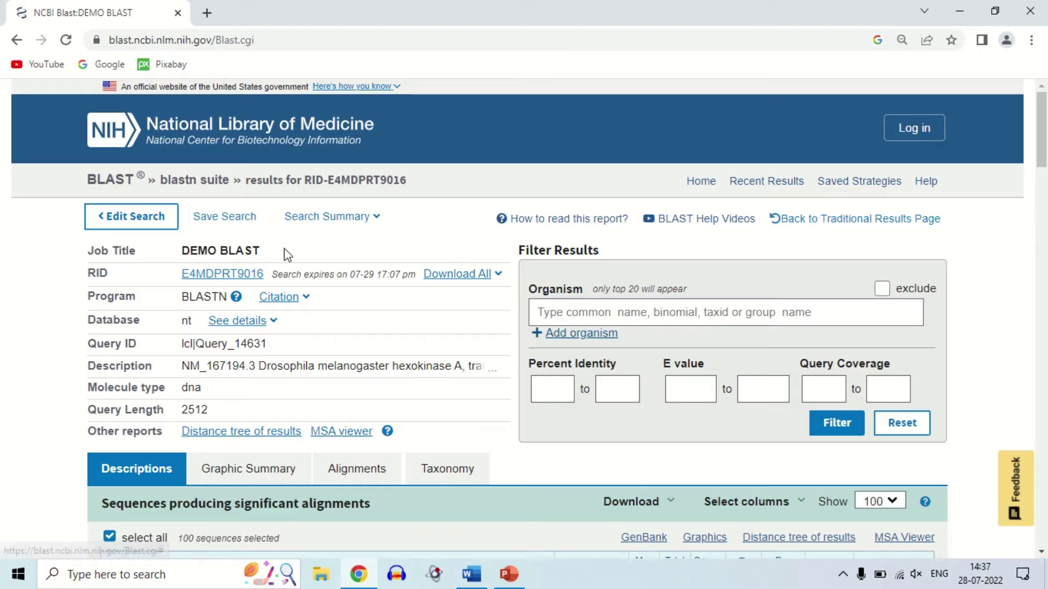
Review the job details and the list of sequences producing significant alignments in the BLAST results
scroll(285, 251, "down", 1)
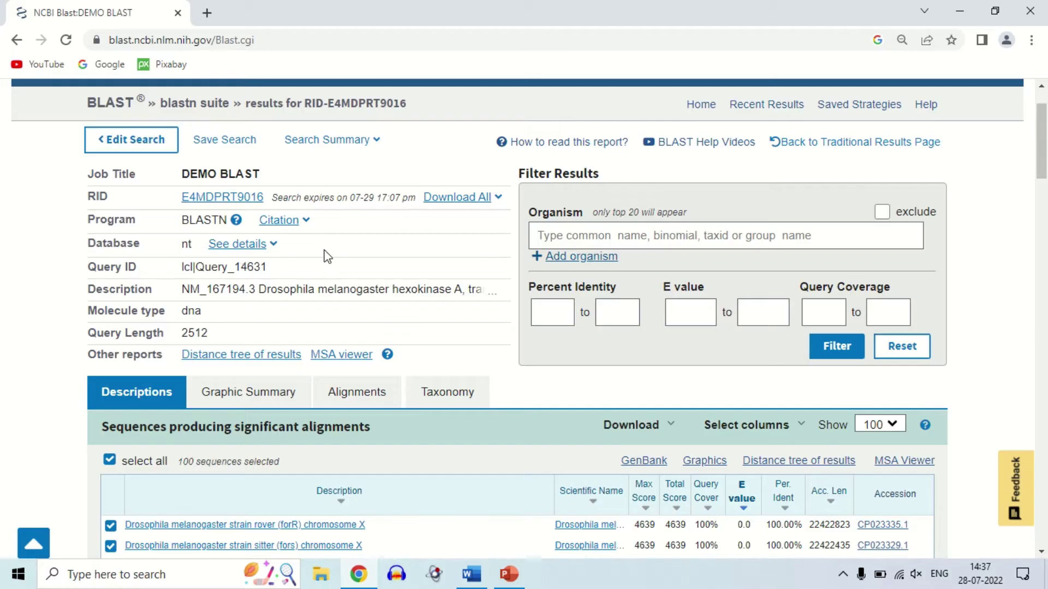
scroll(328, 256, "down", 1)
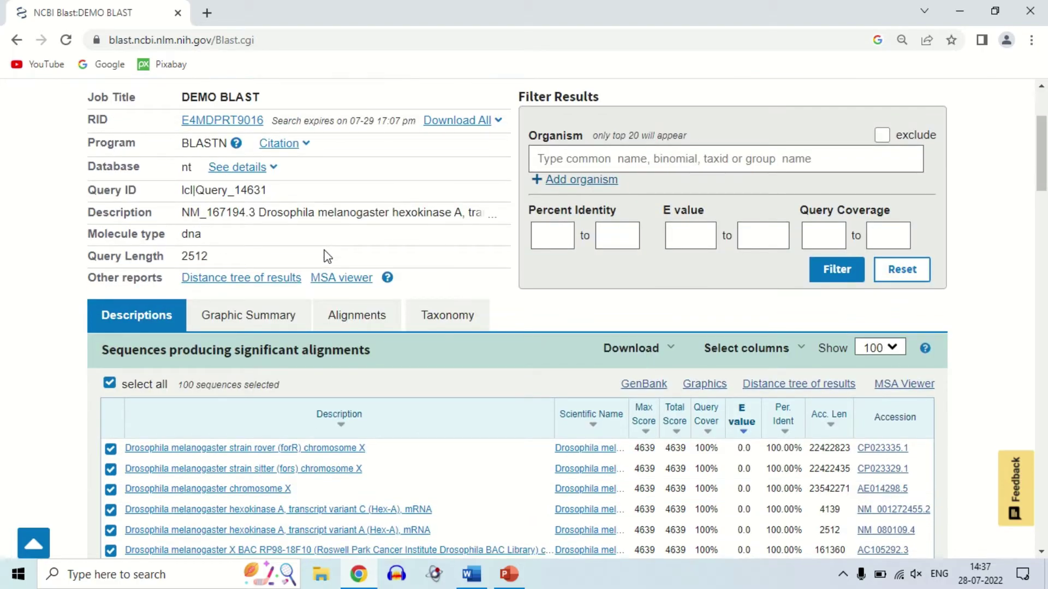
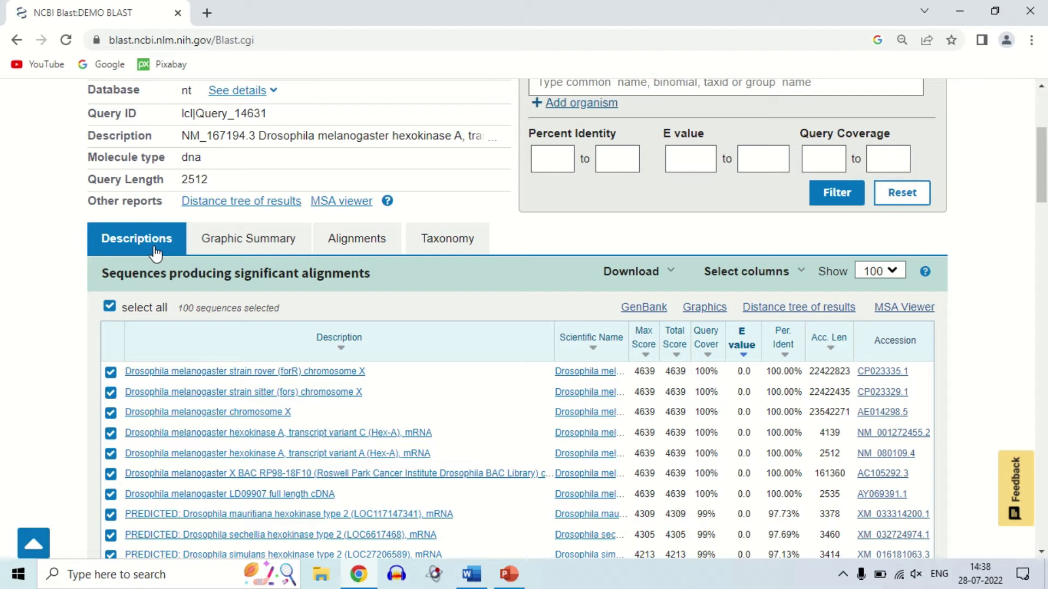
scroll(156, 248, "down", 1)
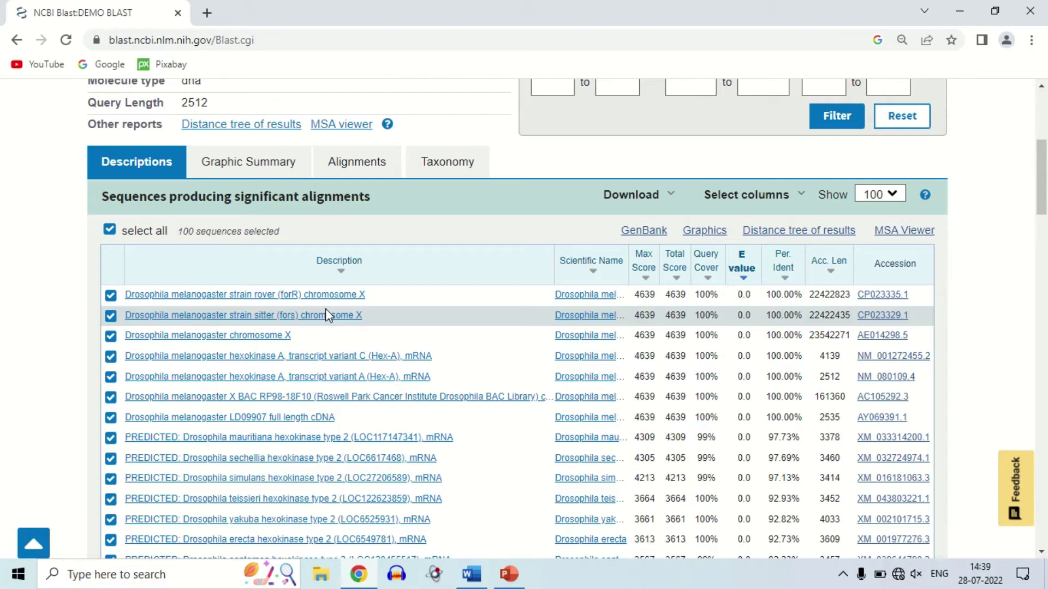
Examine the graphic summary of the BLAST hits, checking the alignment score colours and how far each hit covers the query
left_click(245, 167)
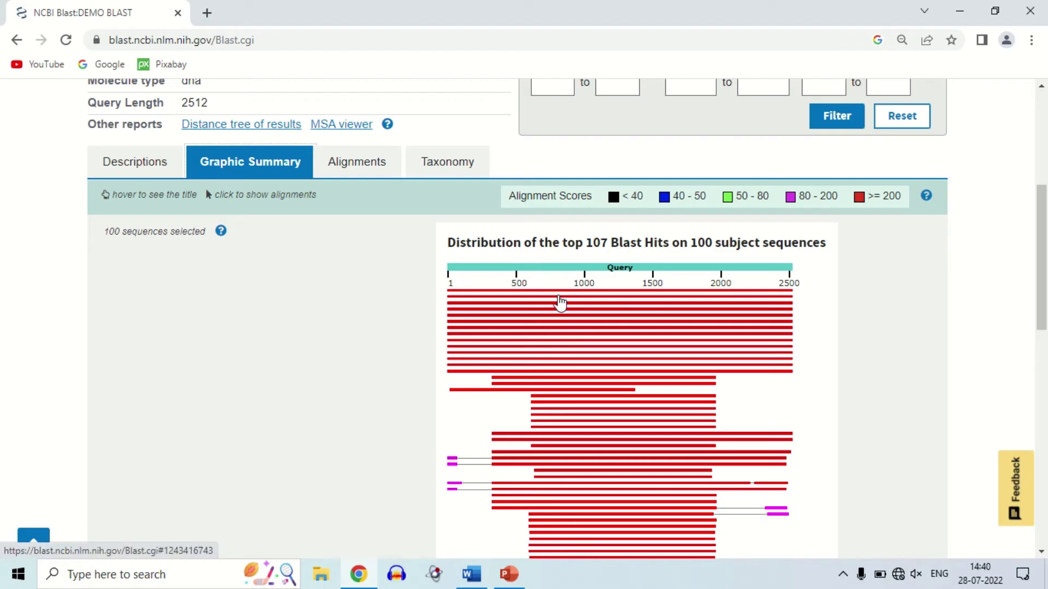
mouse_move(561, 302)
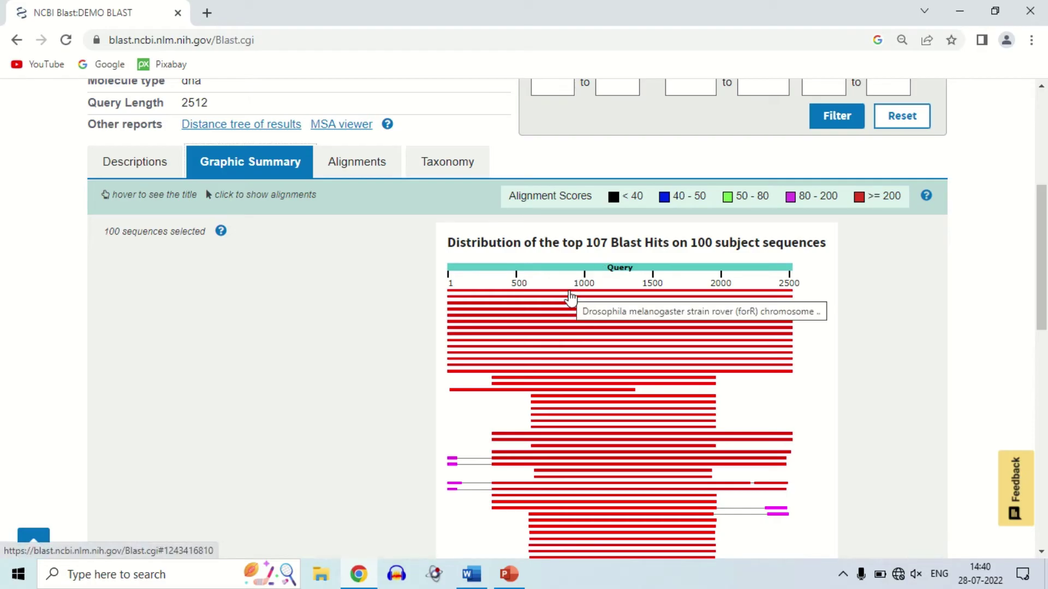
scroll(320, 290, "down", 1)
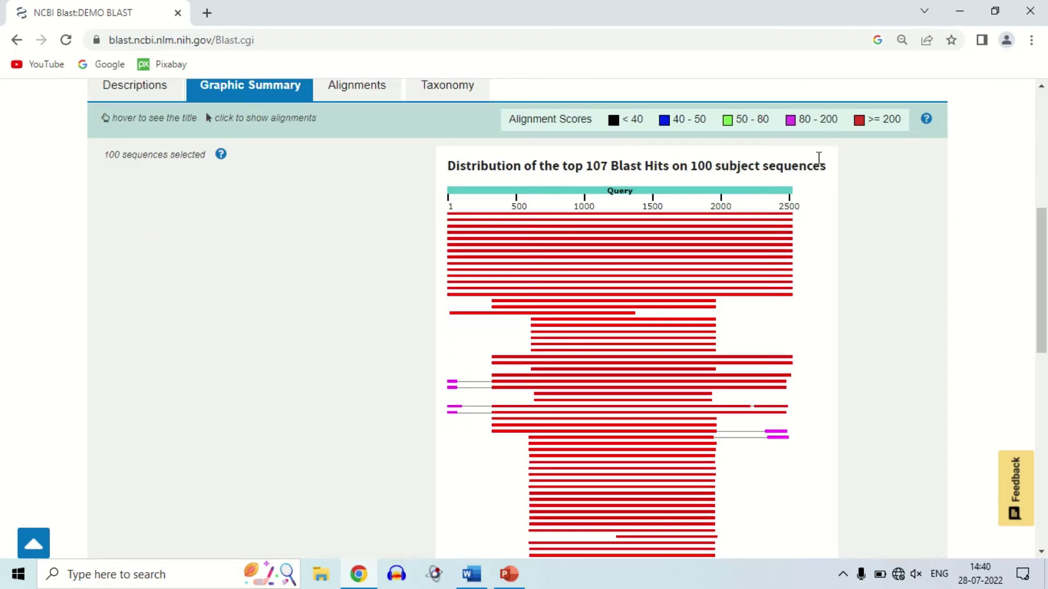
left_click(664, 216)
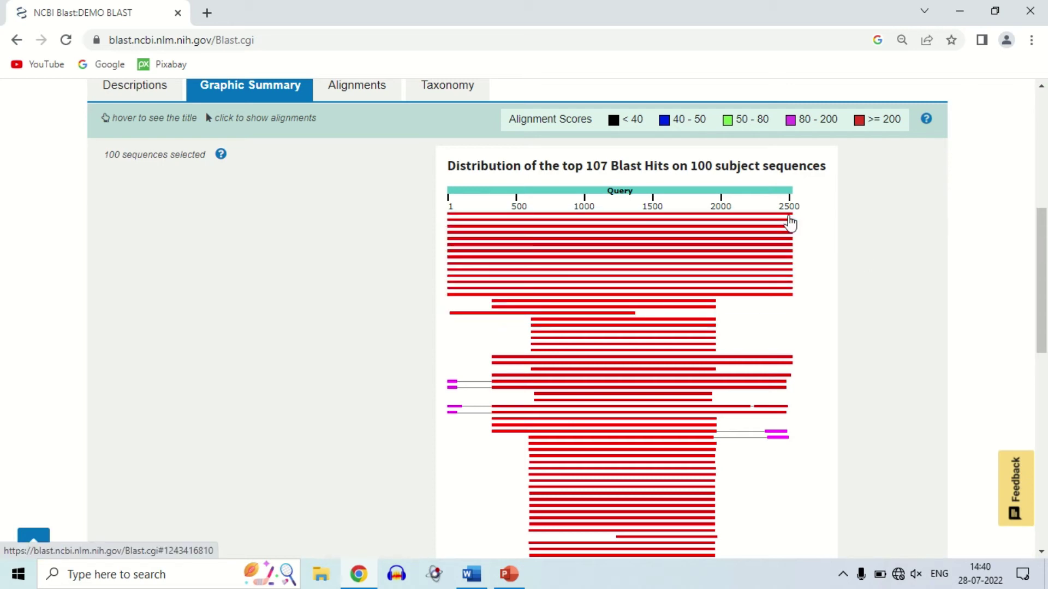
mouse_move(452, 220)
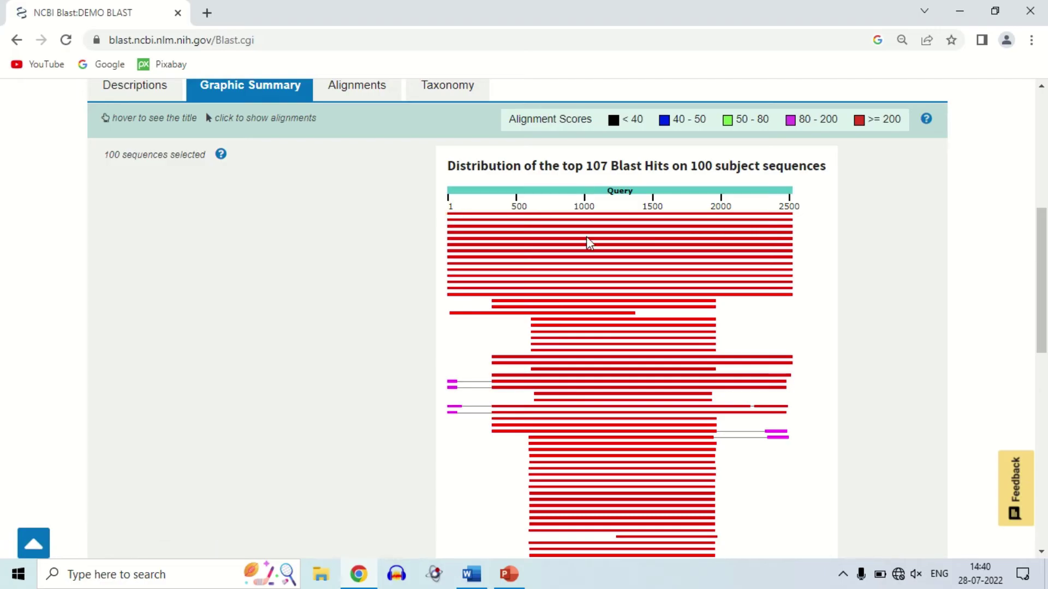
key("ctrl+plus")
key("ctrl+plus")
key("ctrl+plus")
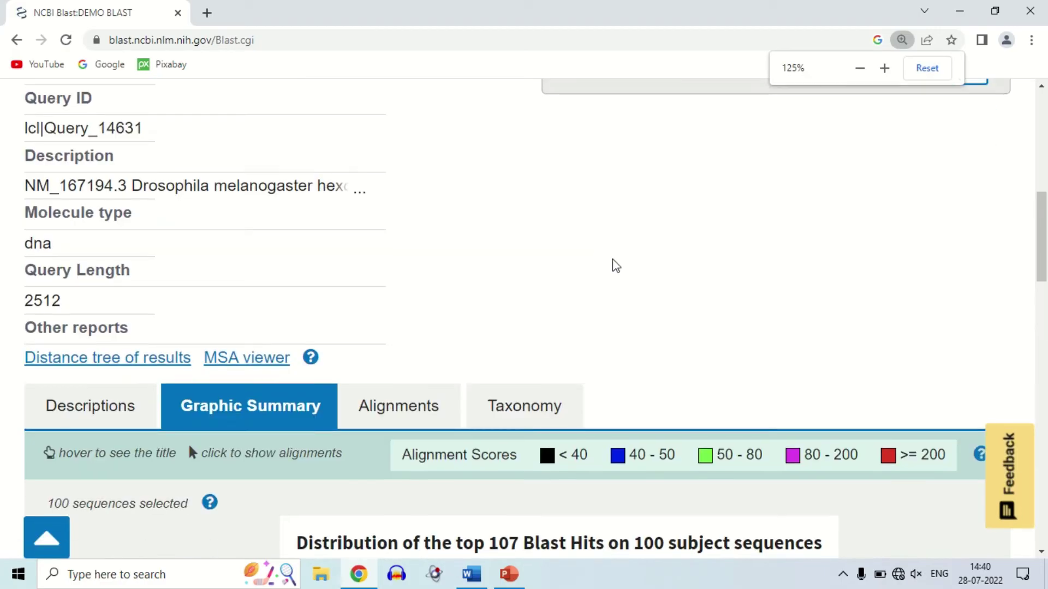
scroll(613, 264, "down", 8)
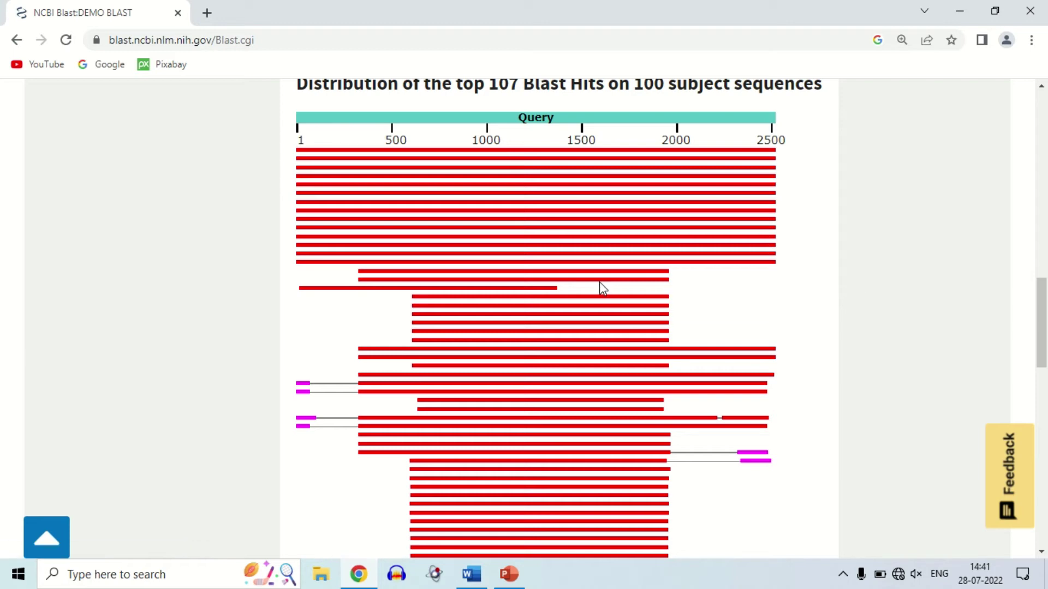
Show the pairwise alignments and examine the score, expect value, identities, gaps and strand of the Drosophila melanogaster strain rover chromosome X hit
key("ctrl+minus")
key("ctrl+minus")
key("ctrl+minus")
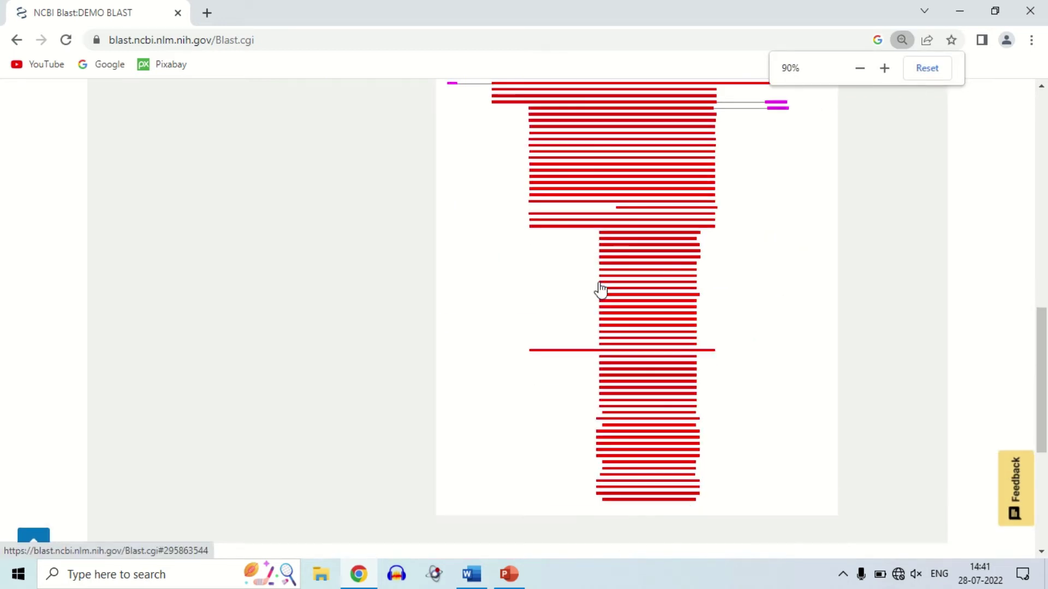
scroll(600, 289, "up", 7)
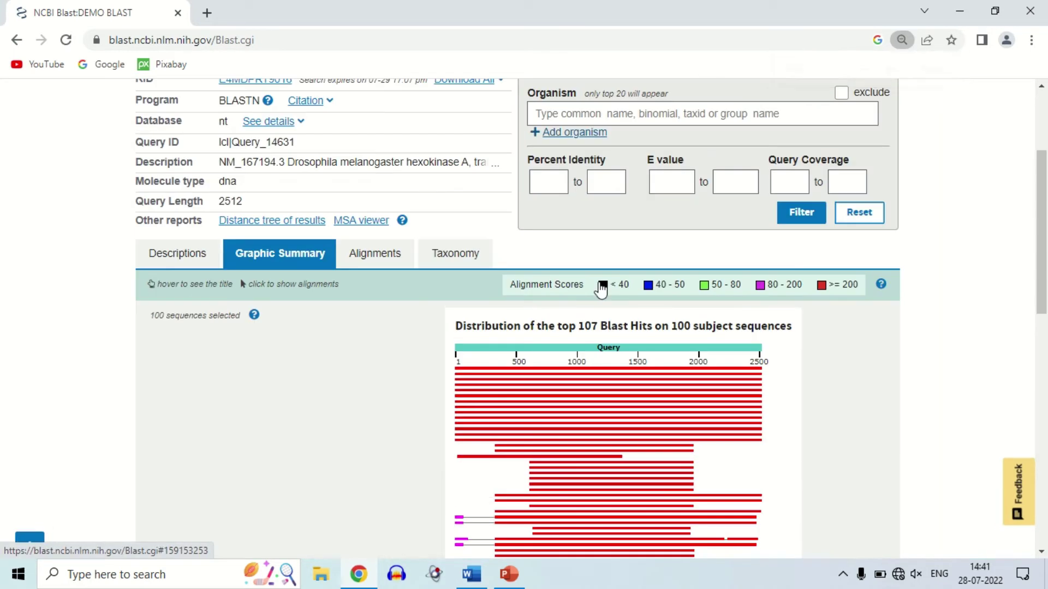
scroll(493, 341, "down", 2)
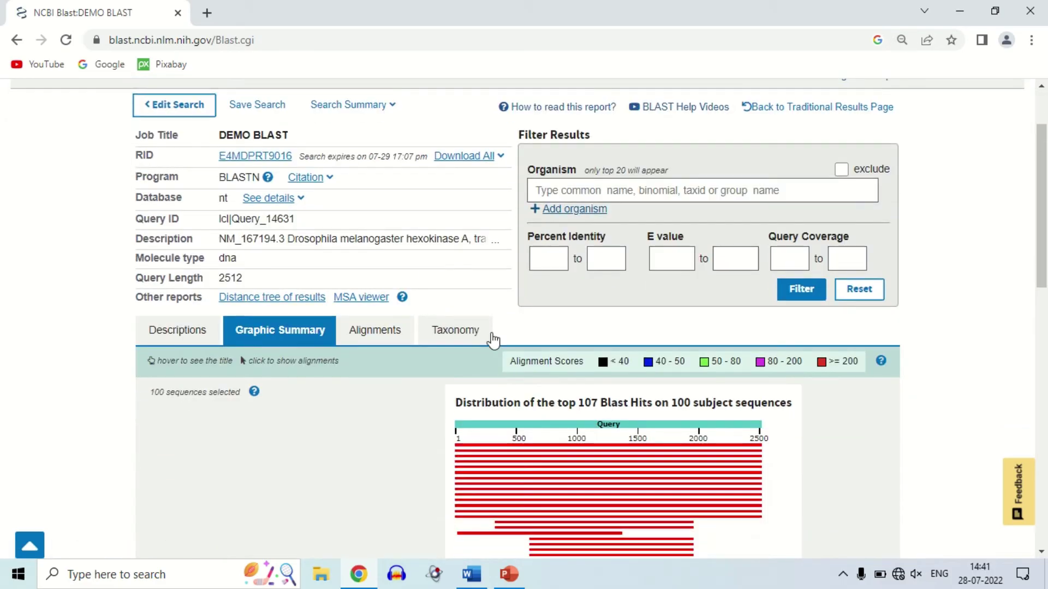
left_click(382, 331)
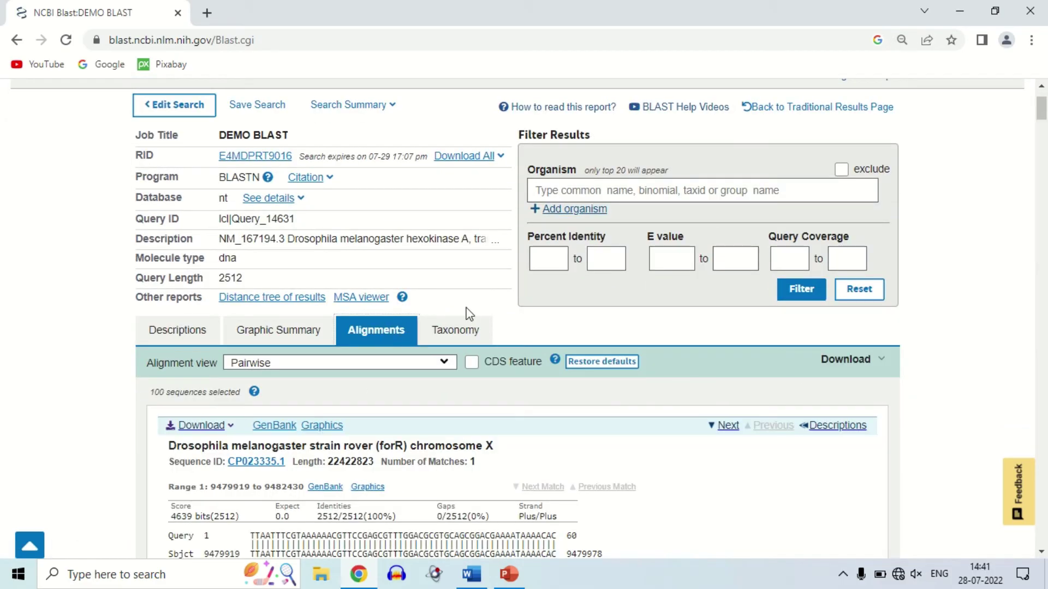
scroll(470, 314, "down", 6)
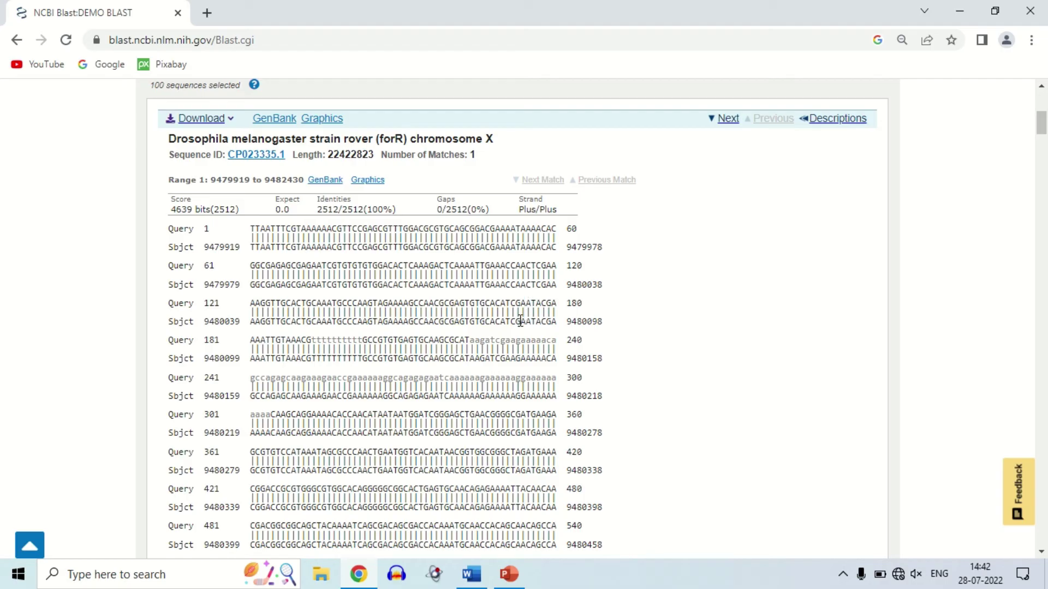
key("ctrl+plus")
key("ctrl+plus")
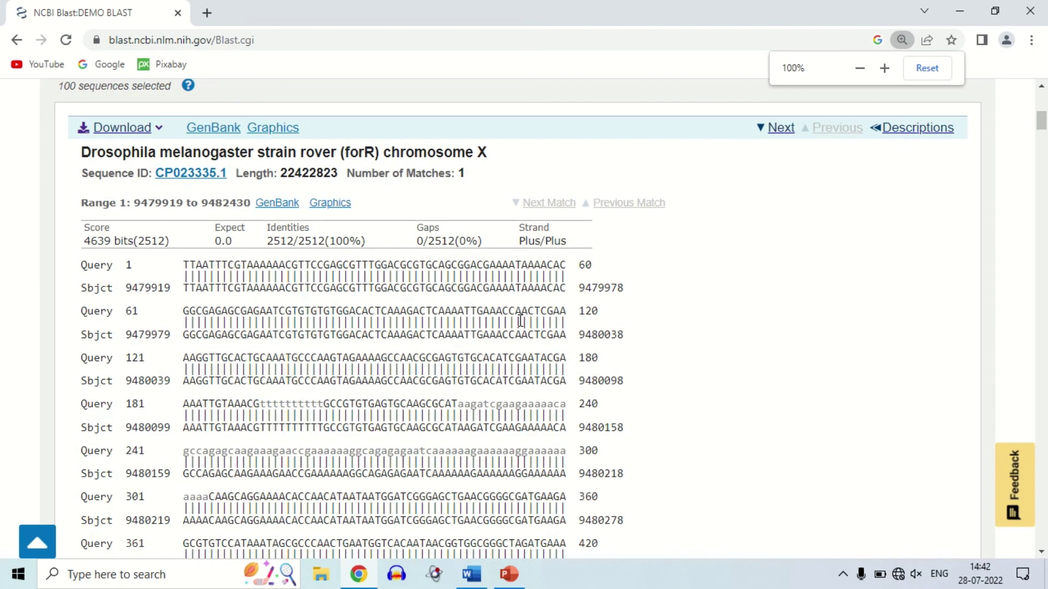
key("ctrl+plus")
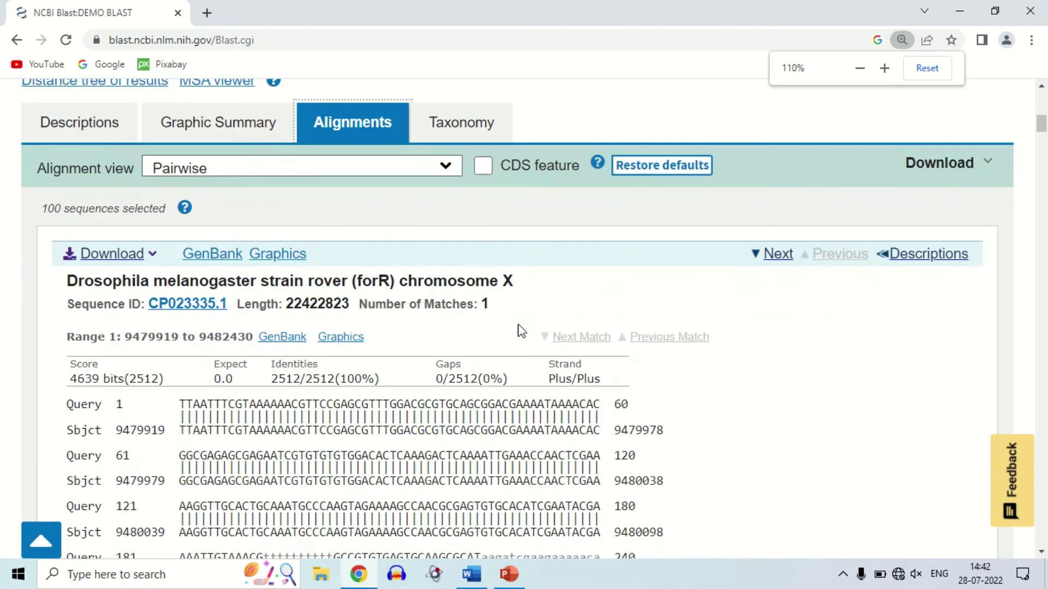
scroll(520, 325, "down", 1)
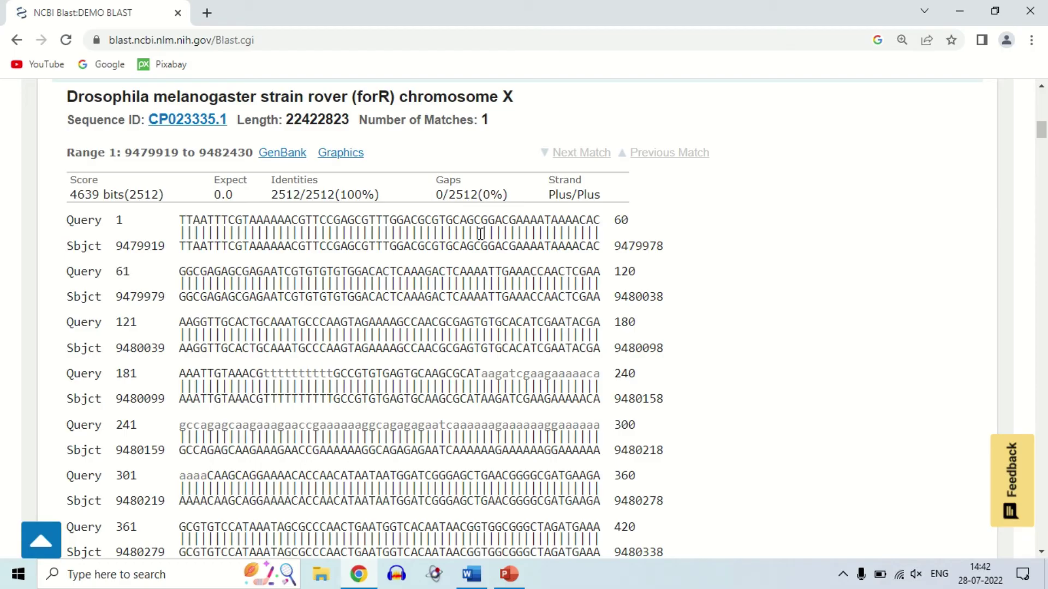
Follow the query and subject lines of the strain rover chromosome X alignment through to the end of the query
key("ctrl+minus")
key("ctrl+minus")
key("ctrl+minus")
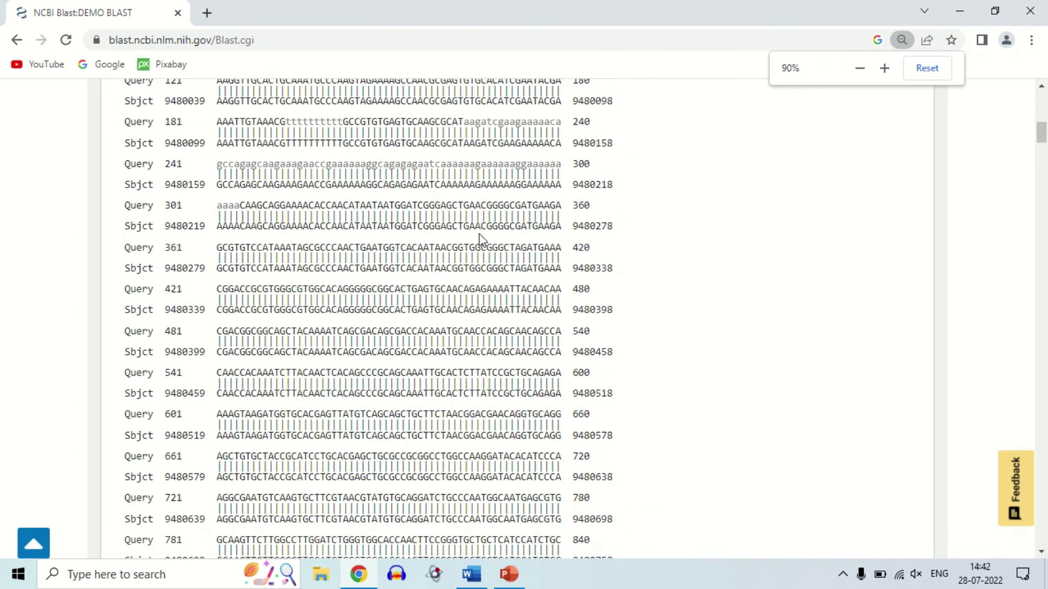
key("ctrl+minus")
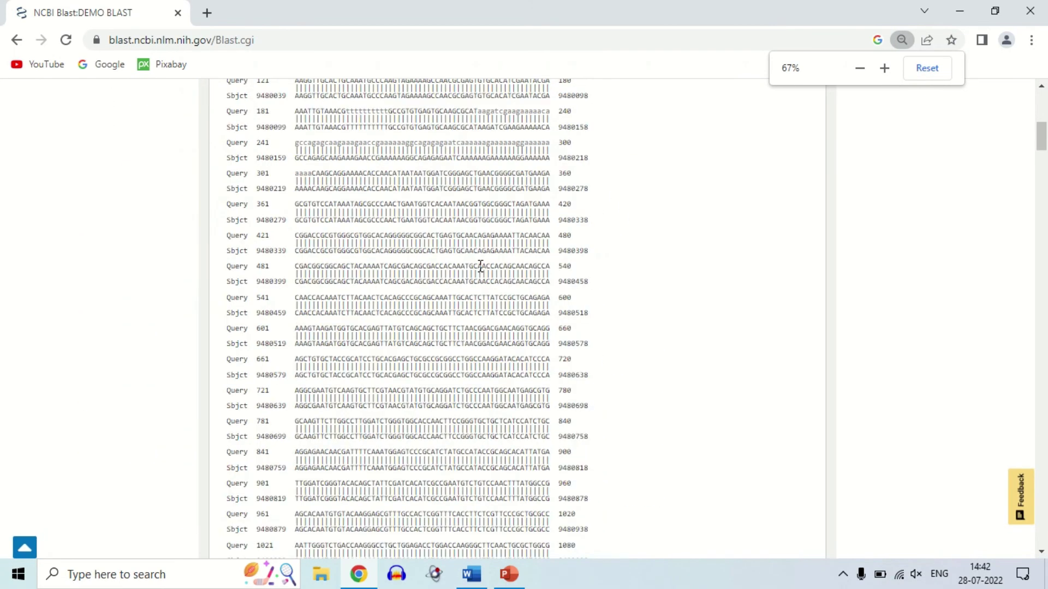
scroll(480, 267, "up", 15)
key("ctrl+minus")
key("ctrl+minus")
key("ctrl+minus")
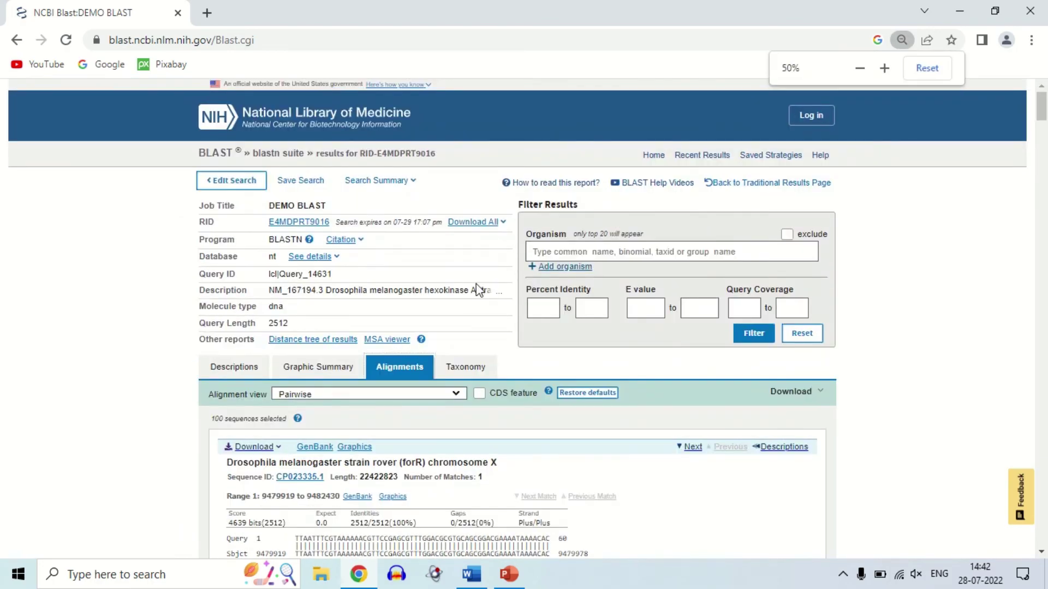
key("ctrl+0")
scroll(476, 285, "down", 20)
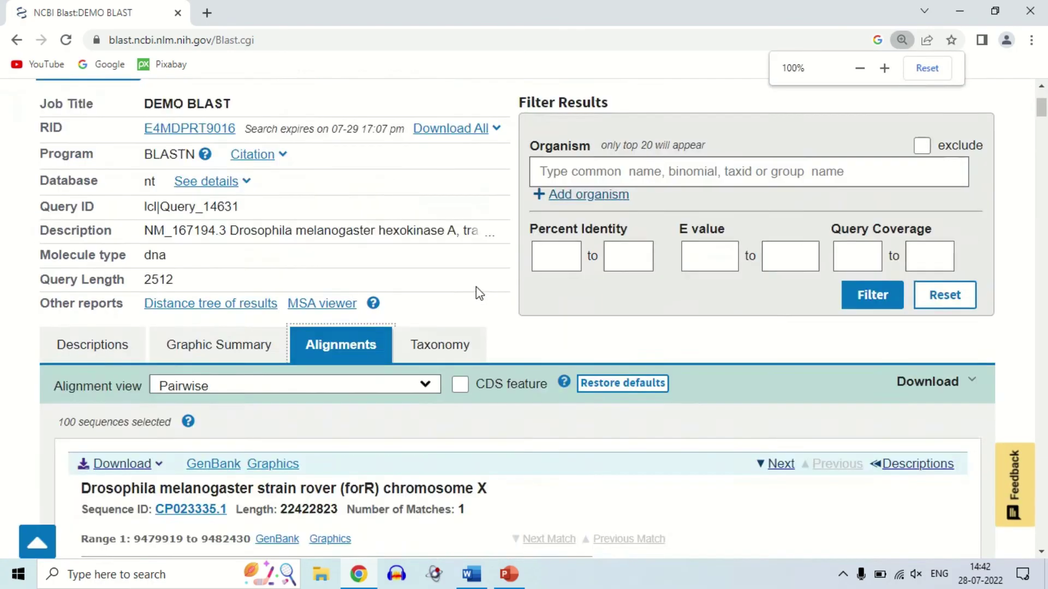
scroll(476, 288, "down", 10)
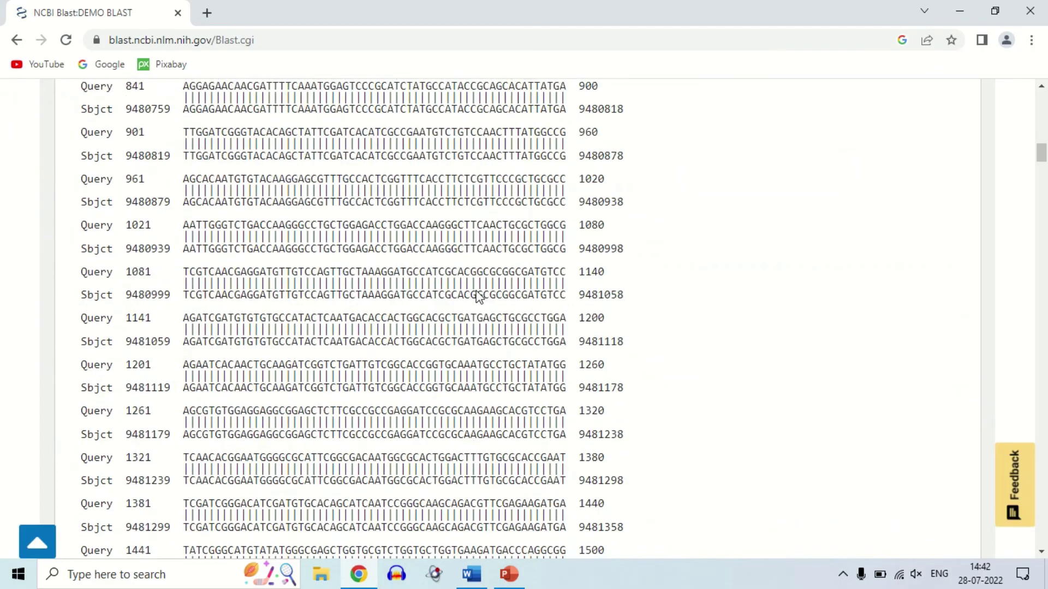
scroll(720, 254, "down", 13)
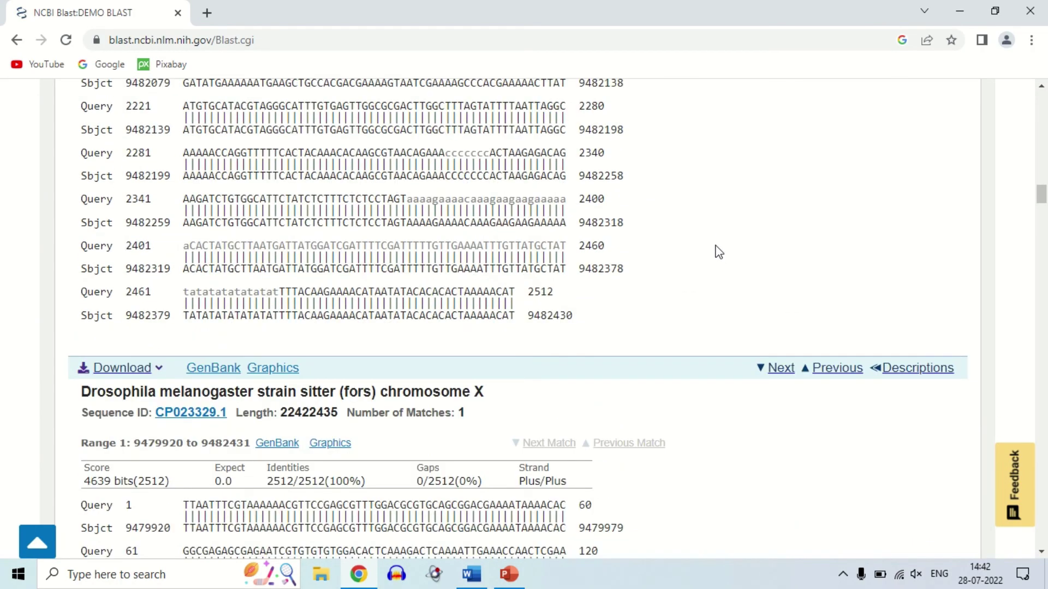
Examine the alignments of the strain sitter chromosome X and Drosophila melanogaster chromosome X hits, and return to the first alignment
scroll(719, 252, "down", 1)
scroll(719, 252, "down", 2)
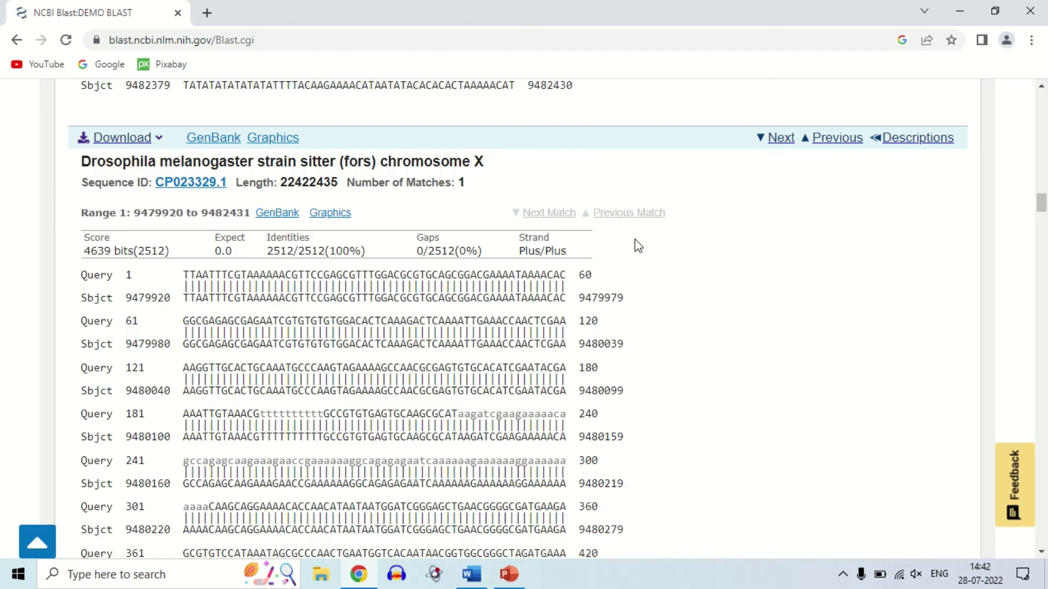
scroll(635, 240, "down", 3)
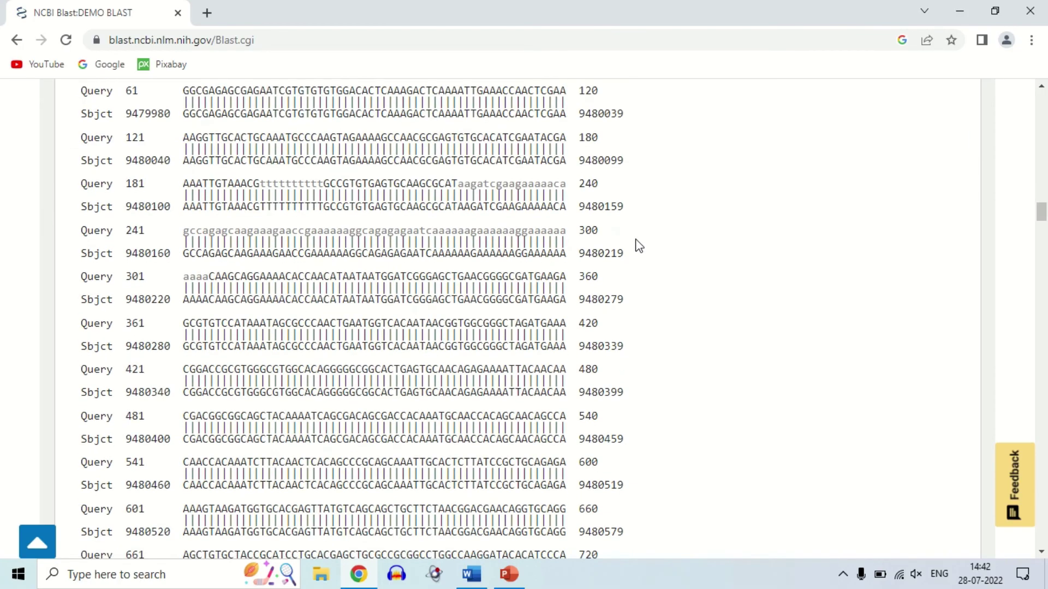
scroll(639, 245, "down", 9)
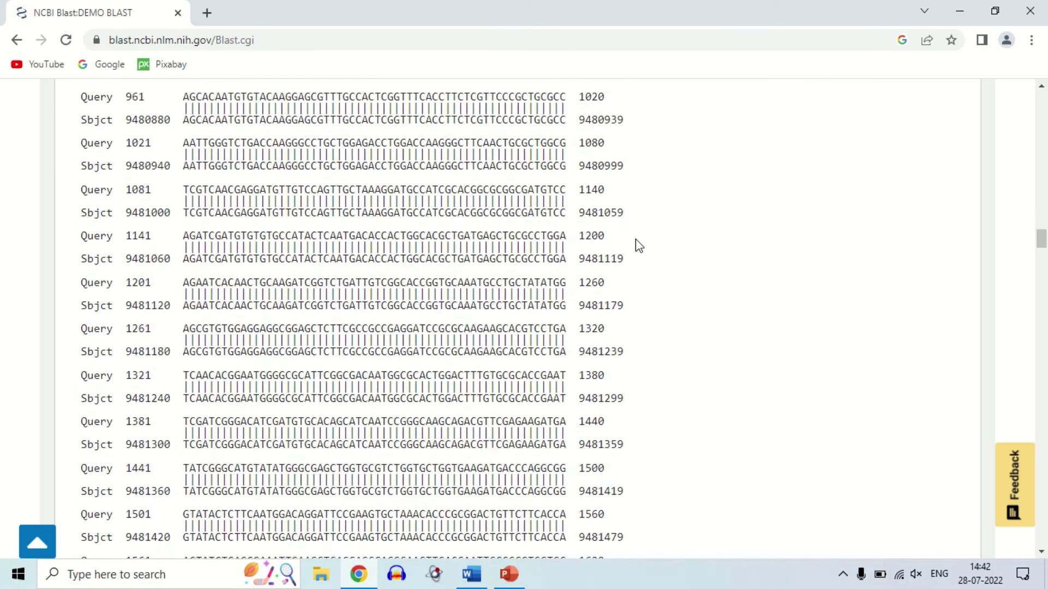
scroll(639, 245, "down", 15)
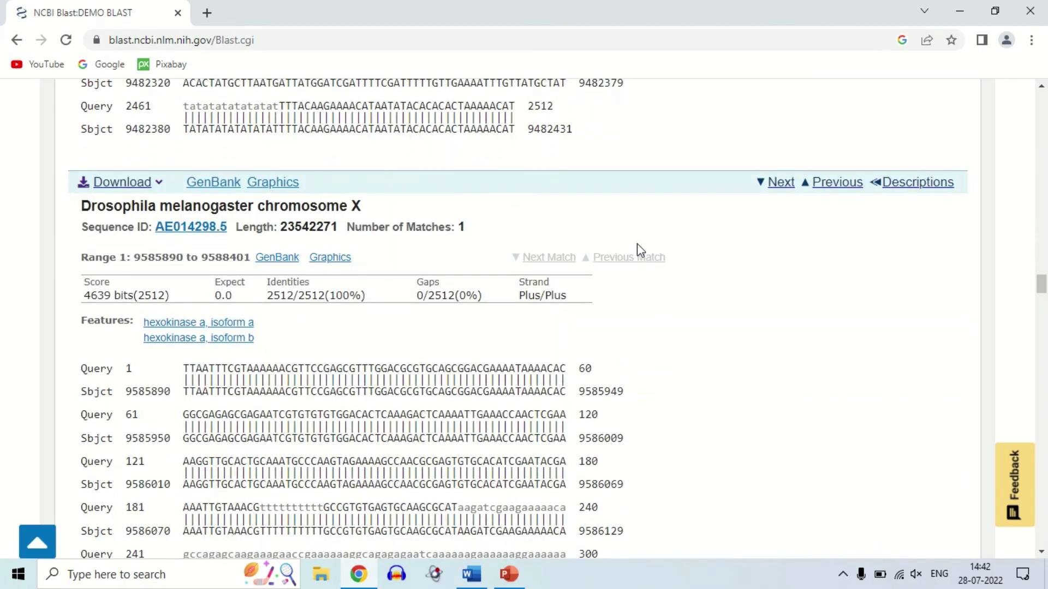
scroll(637, 243, "down", 6)
scroll(639, 257, "up", 20)
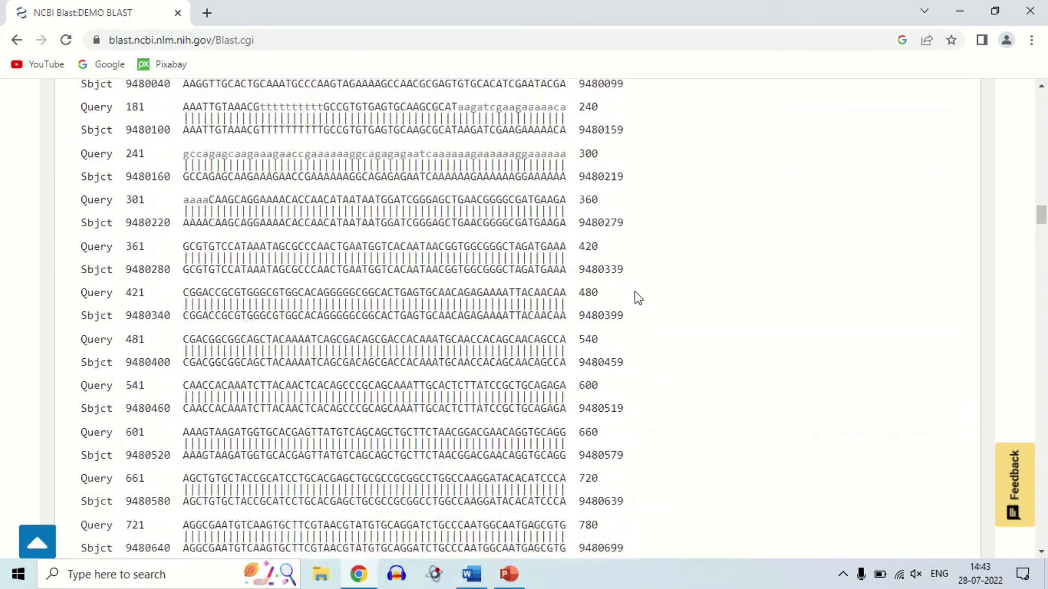
scroll(638, 295, "up", 17)
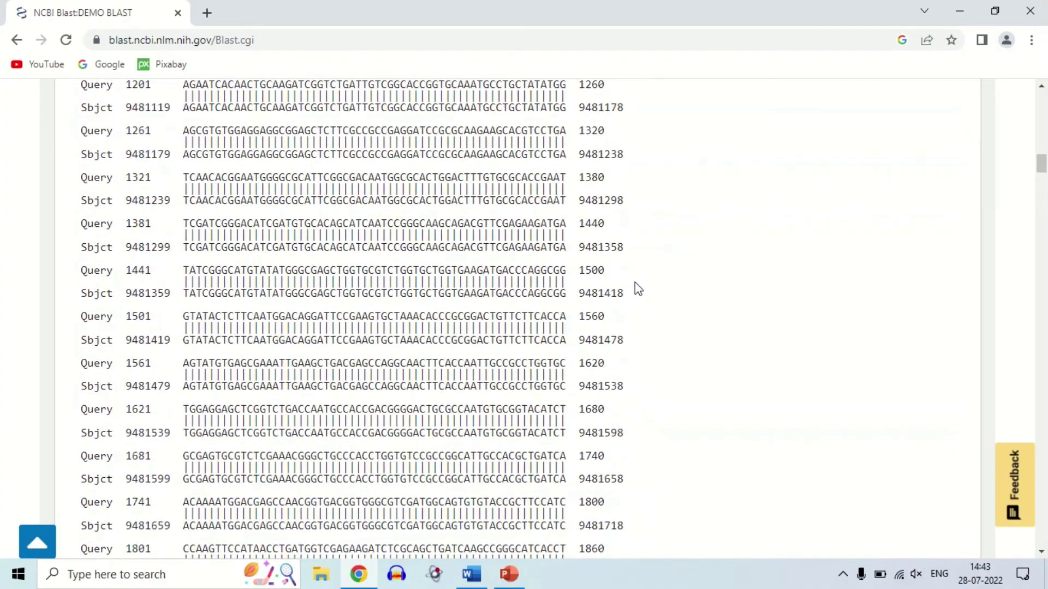
scroll(635, 283, "up", 20)
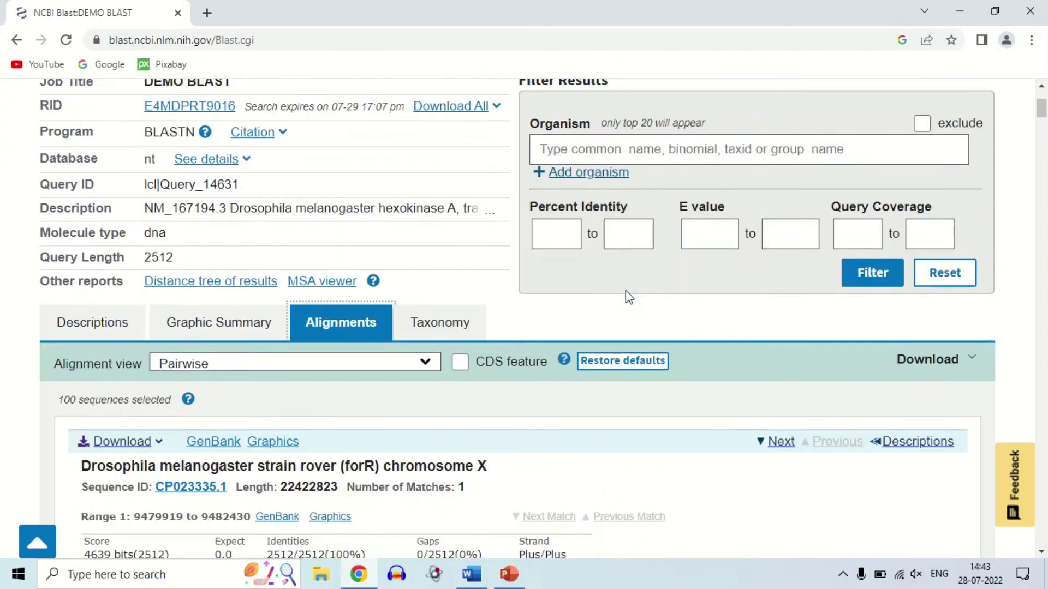
scroll(625, 291, "up", 1)
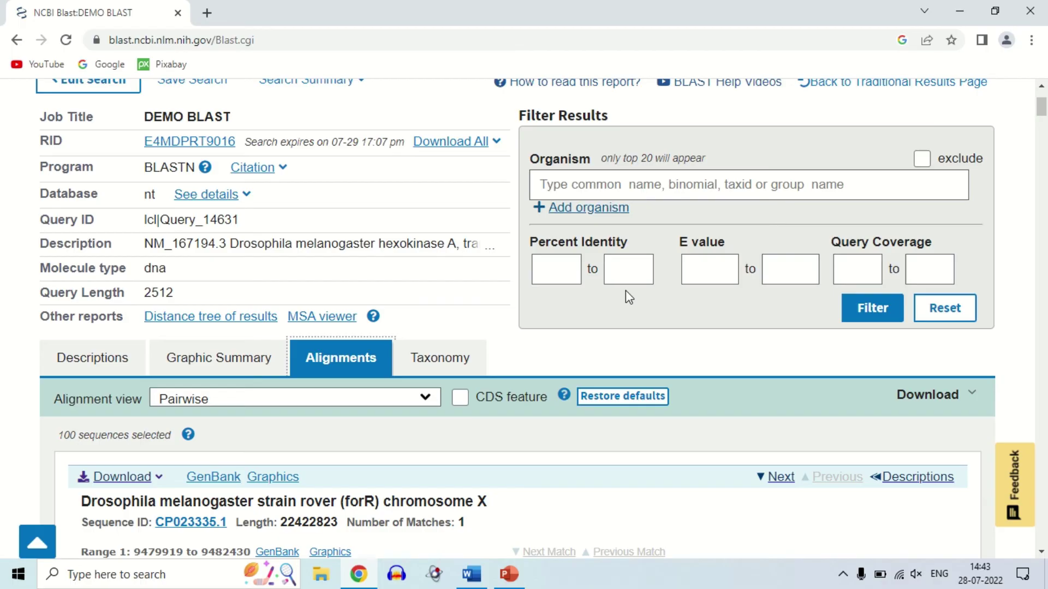
scroll(627, 291, "down", 4)
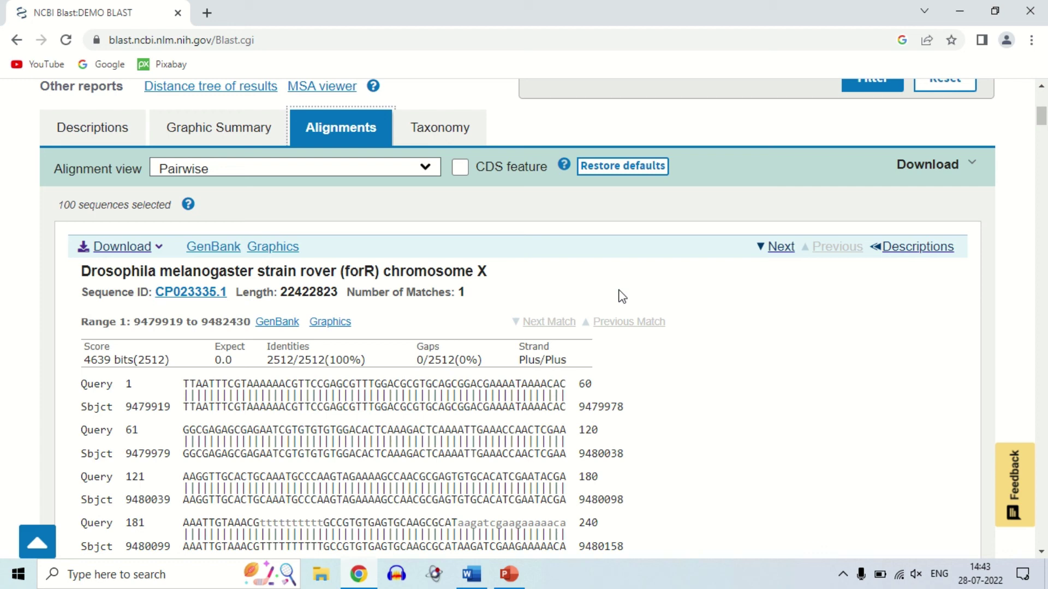
Show the taxonomy lineage report and examine the organisms, scores and number of hits for each Drosophila species
left_click(444, 130)
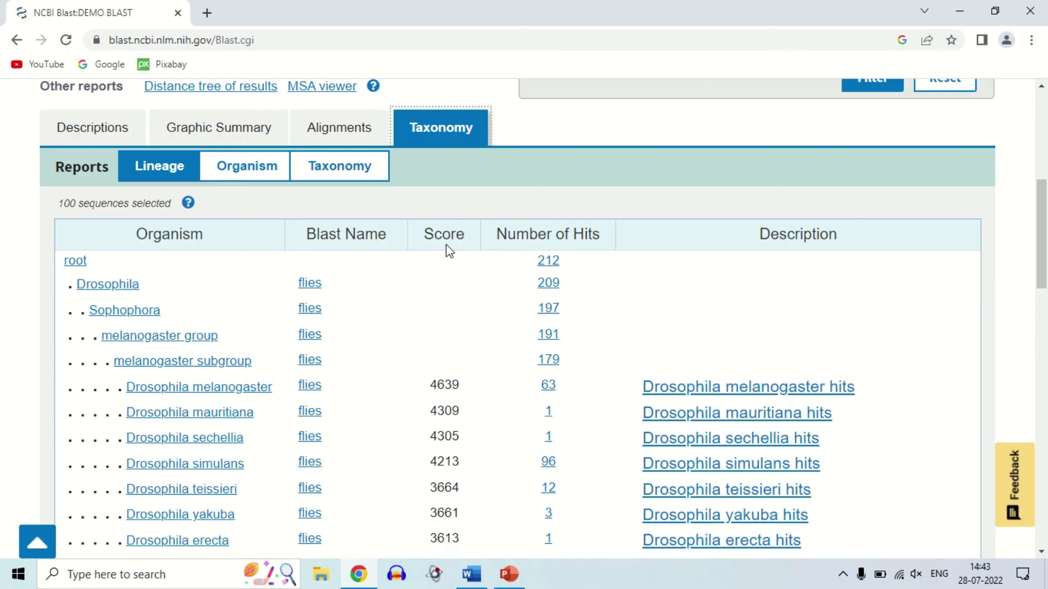
scroll(446, 244, "down", 5)
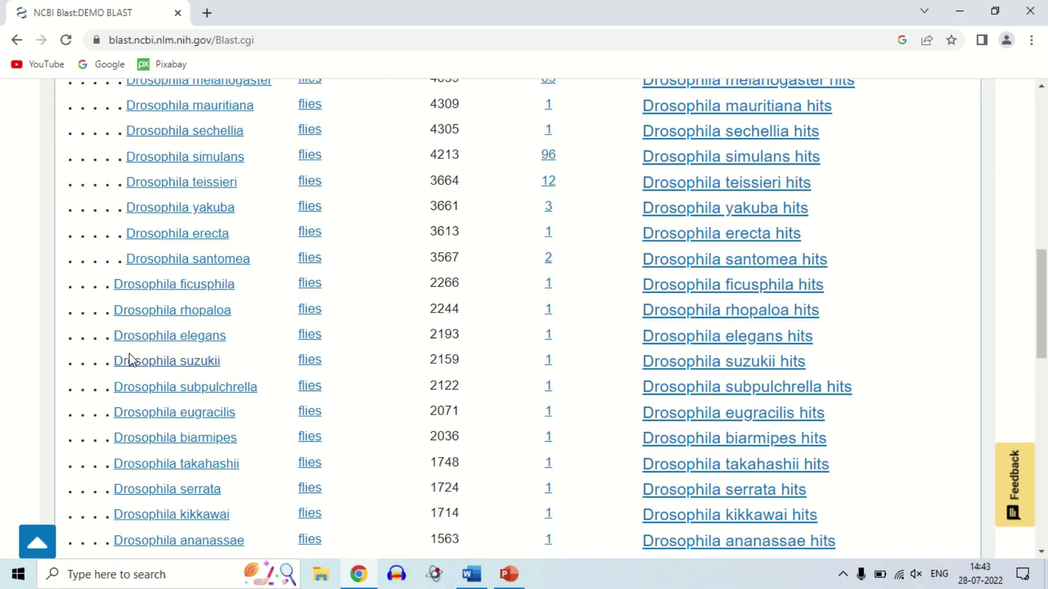
scroll(128, 360, "up", 4)
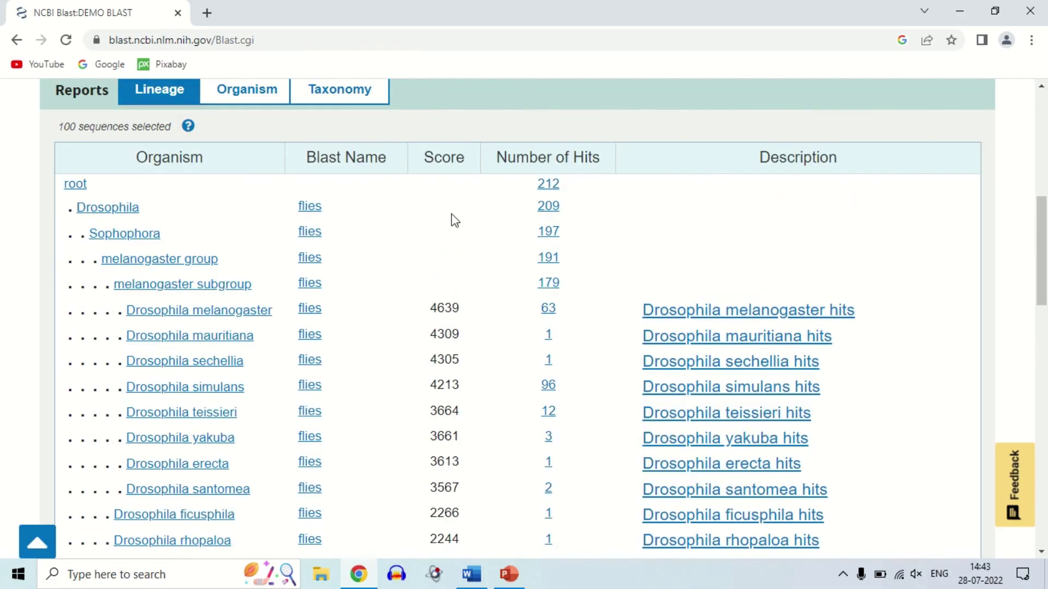
scroll(451, 215, "down", 3)
scroll(452, 218, "down", 15)
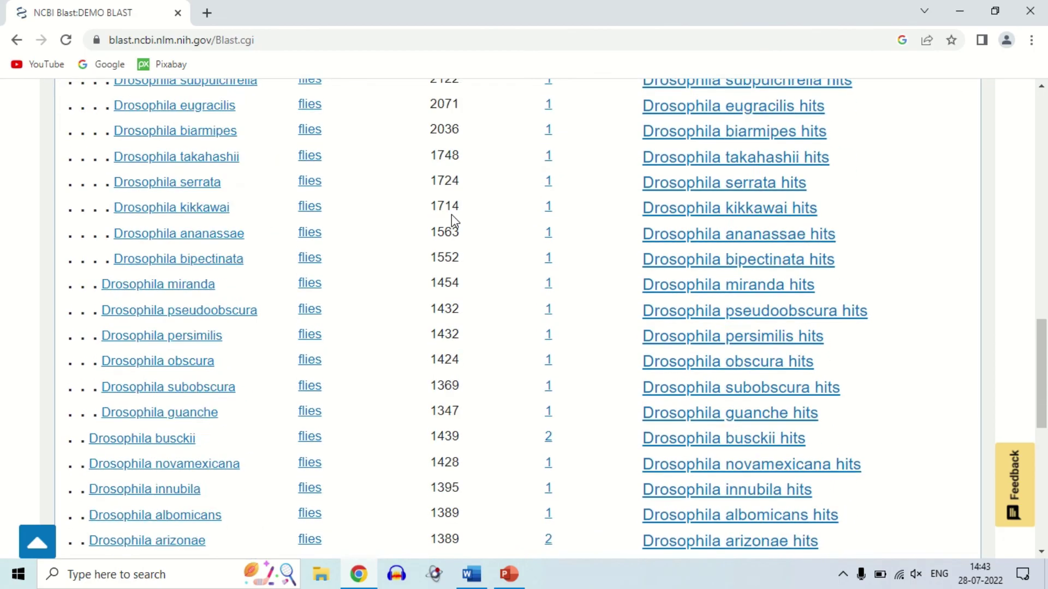
scroll(437, 273, "up", 11)
scroll(436, 299, "up", 10)
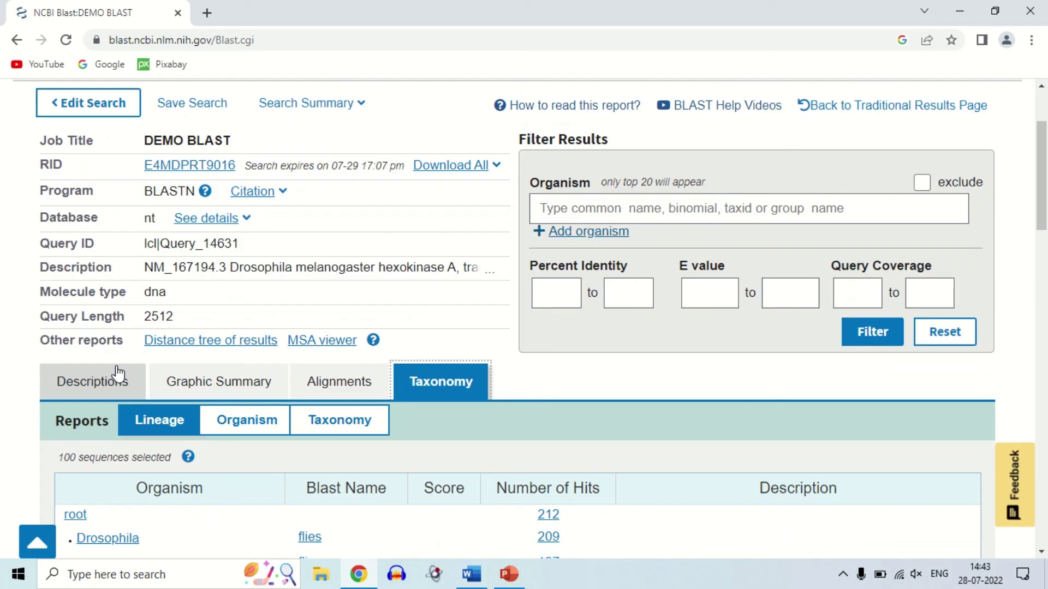
Return to the descriptions of the BLAST hits and review the job details and the sequences producing significant alignments
left_click(118, 374)
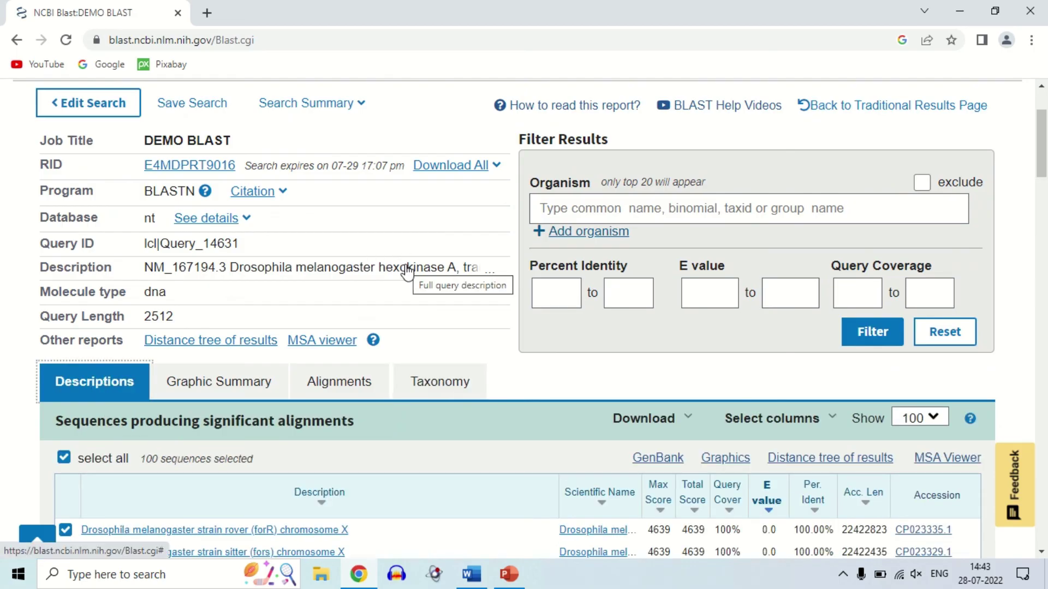
scroll(407, 271, "up", 3)
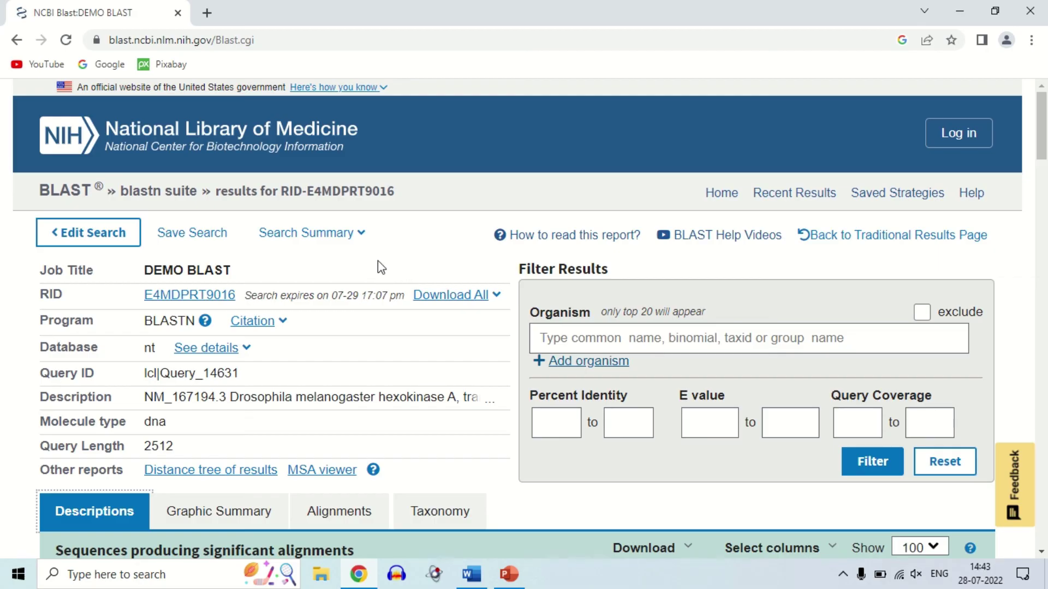
scroll(377, 263, "down", 3)
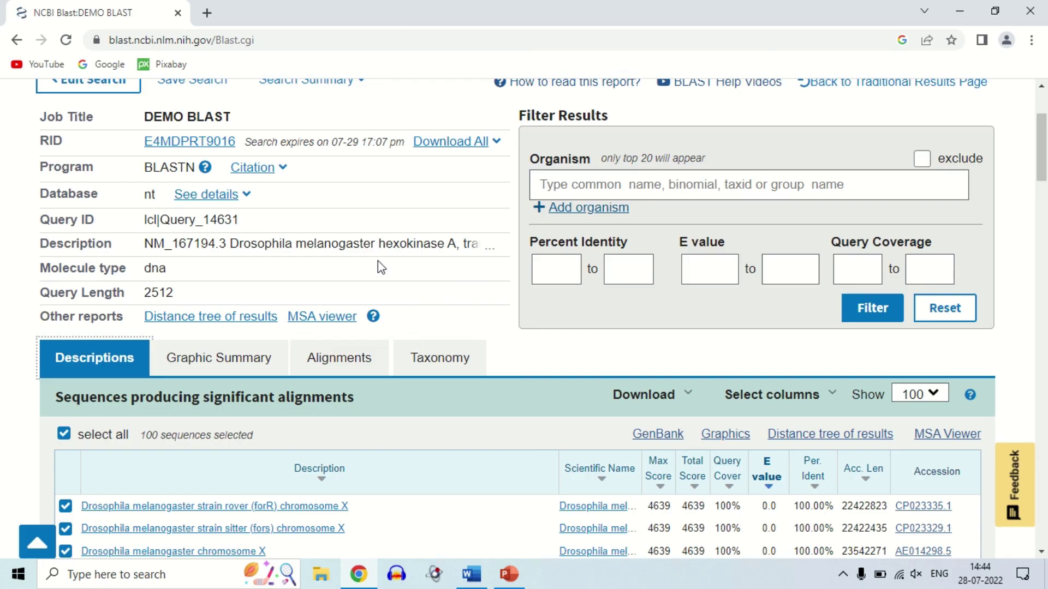
scroll(381, 268, "down", 3)
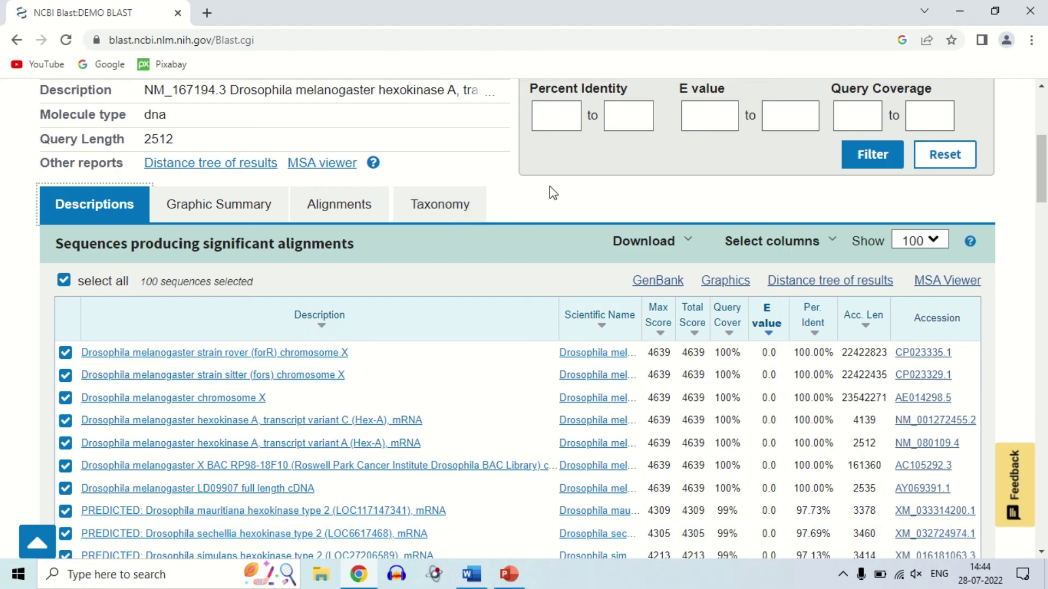
scroll(511, 280, "up", 4)
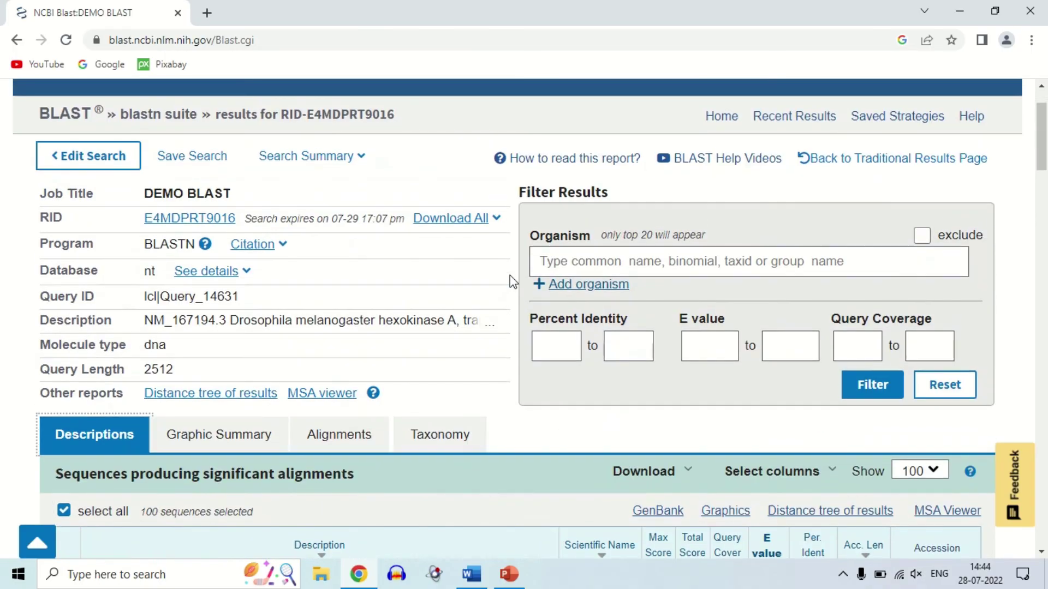